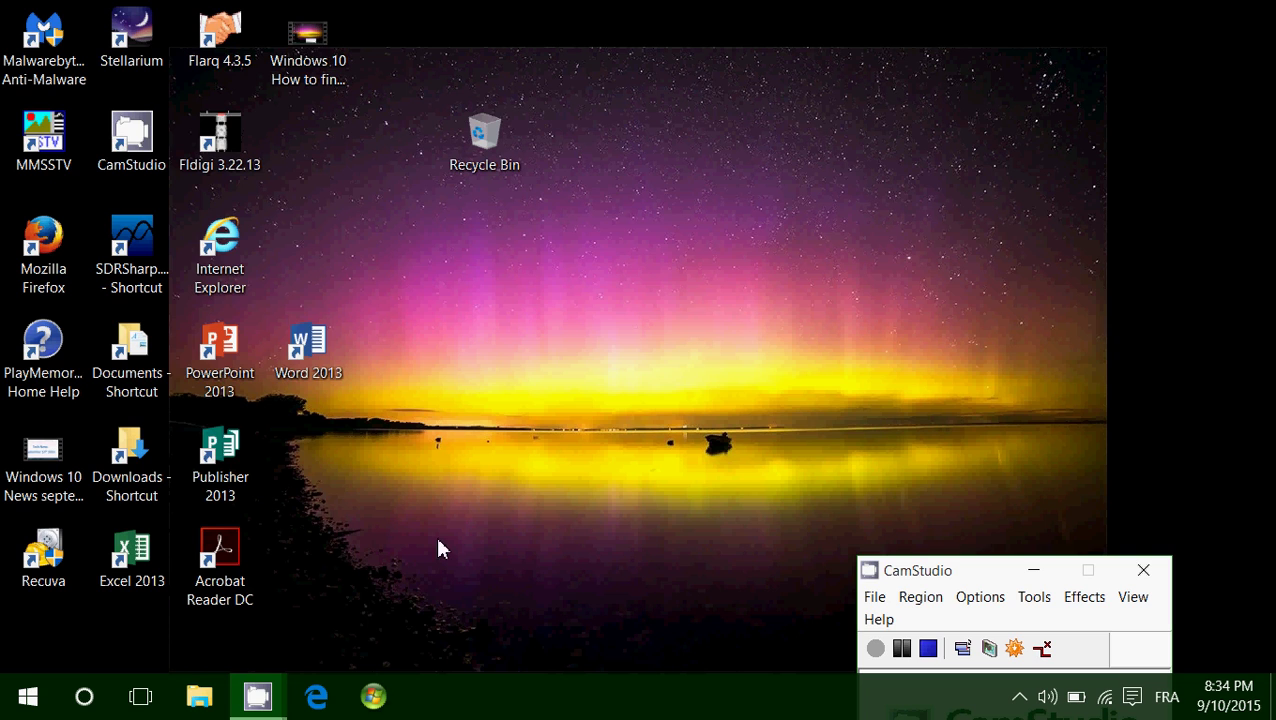
- Open the Edge browser and search Google for "hp p1505"
left_click(318, 694)
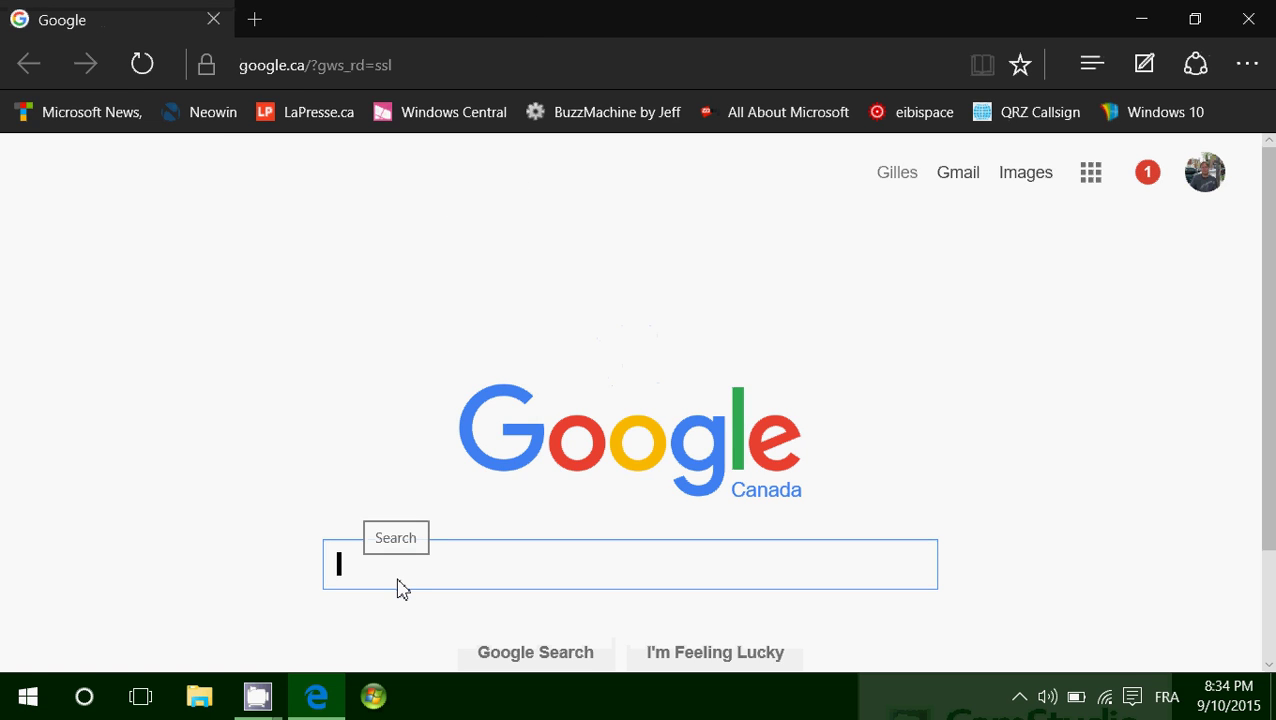
type("hp p1")
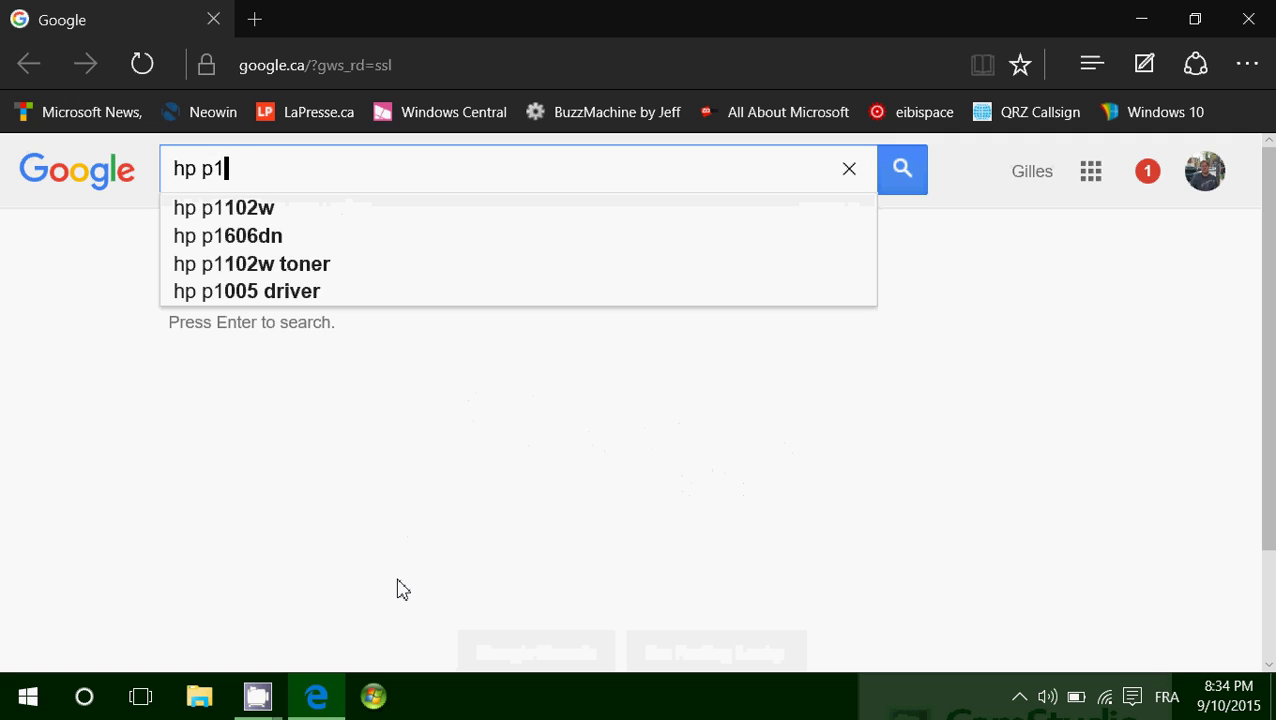
type("505")
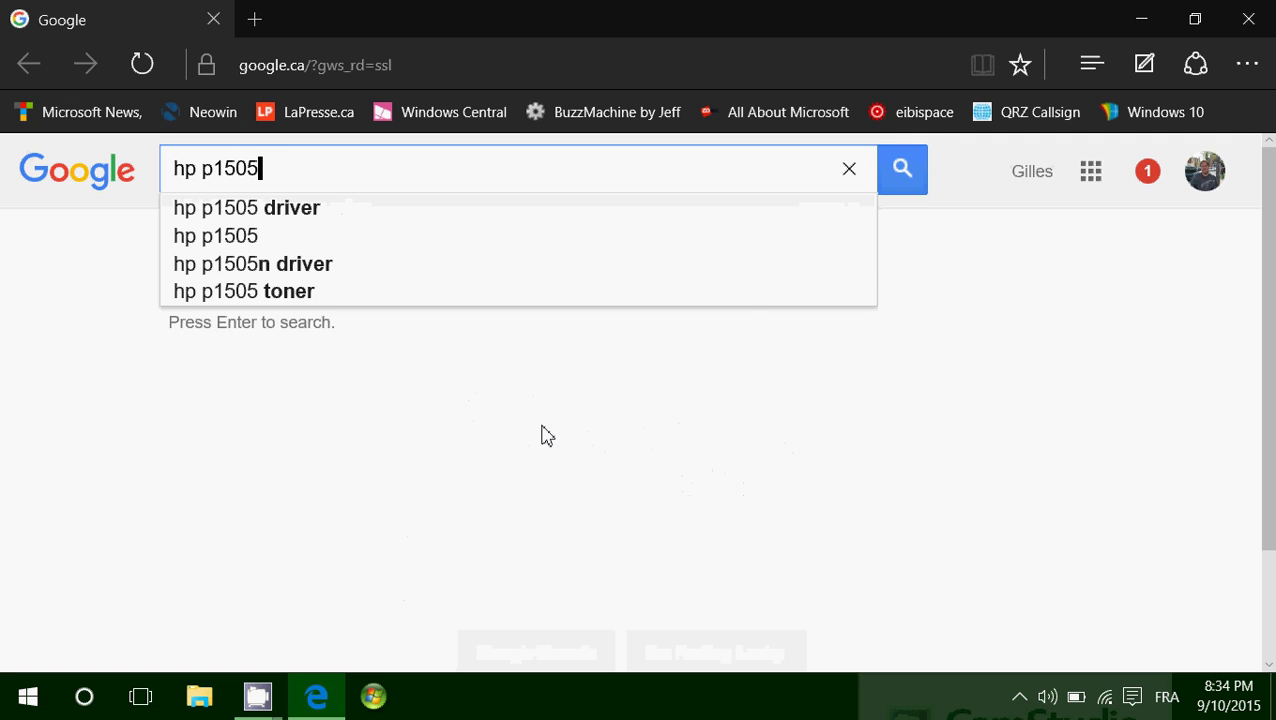
key("Return")
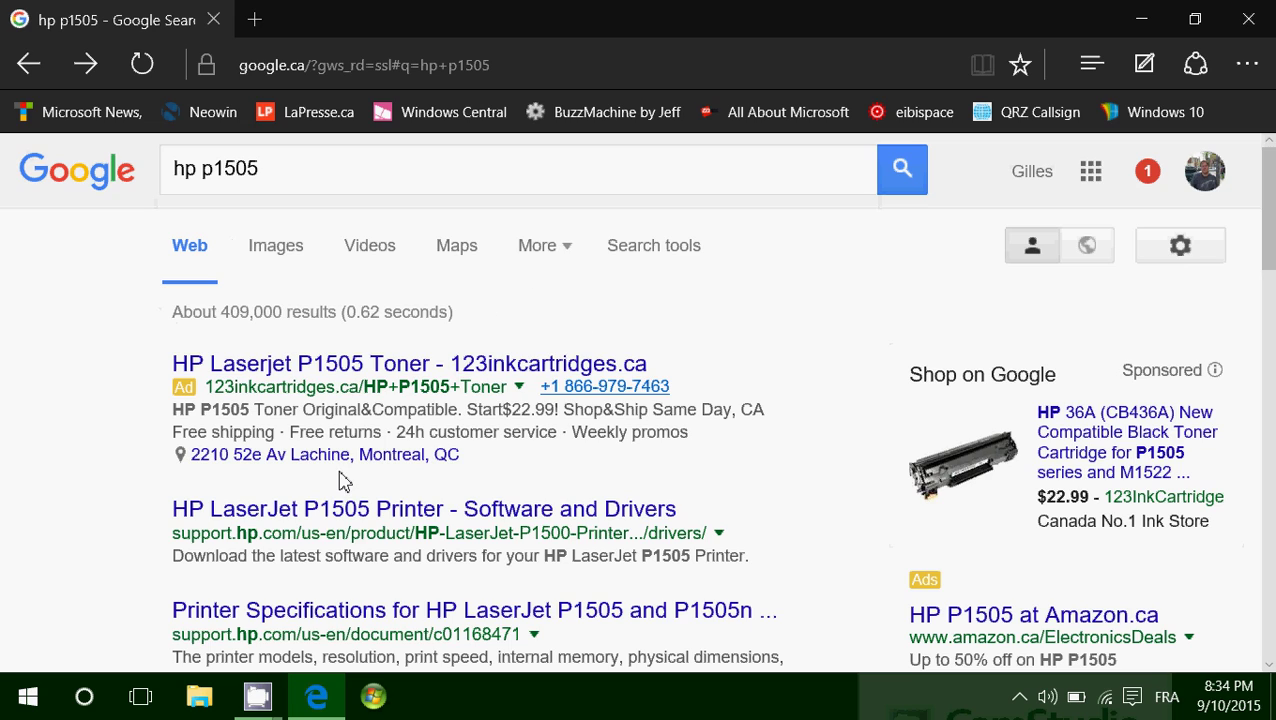
- Open the first HP P1505 image result at full size and inspect the model label on the printer's front
scroll(343, 482, "down", 1)
scroll(343, 482, "down", 5)
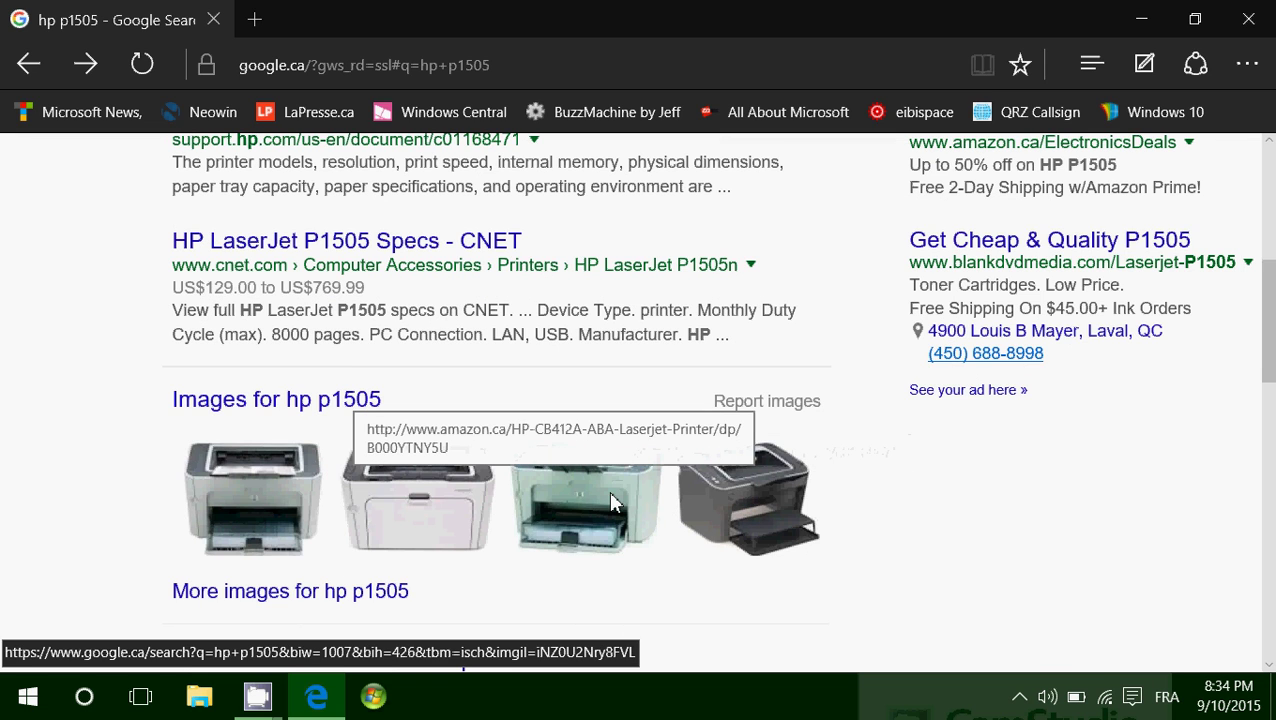
left_click(259, 488)
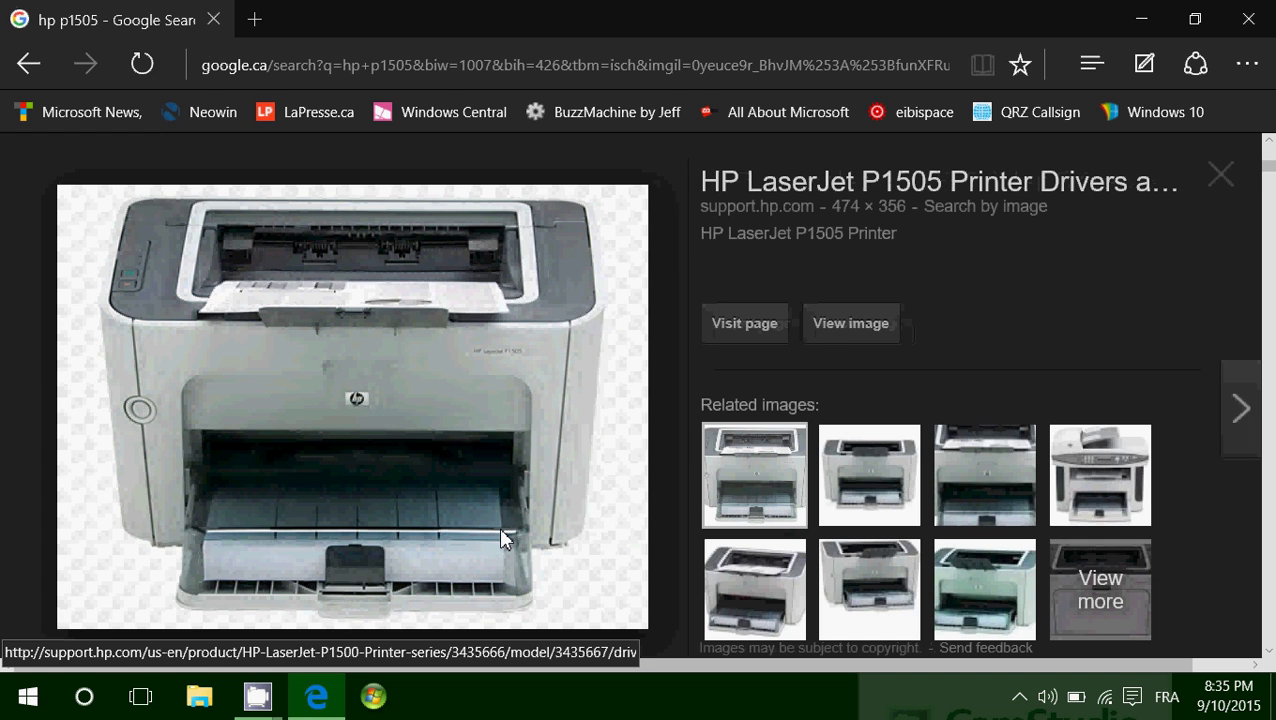
left_click(868, 328)
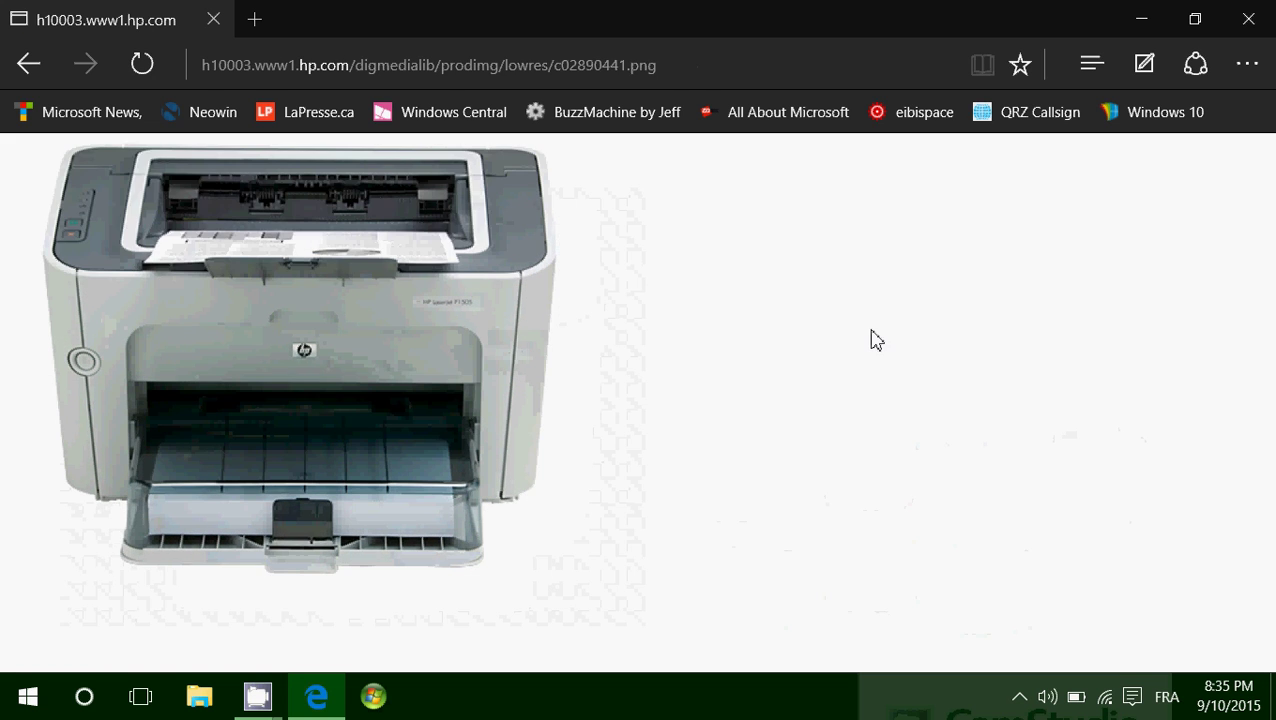
left_click(392, 323)
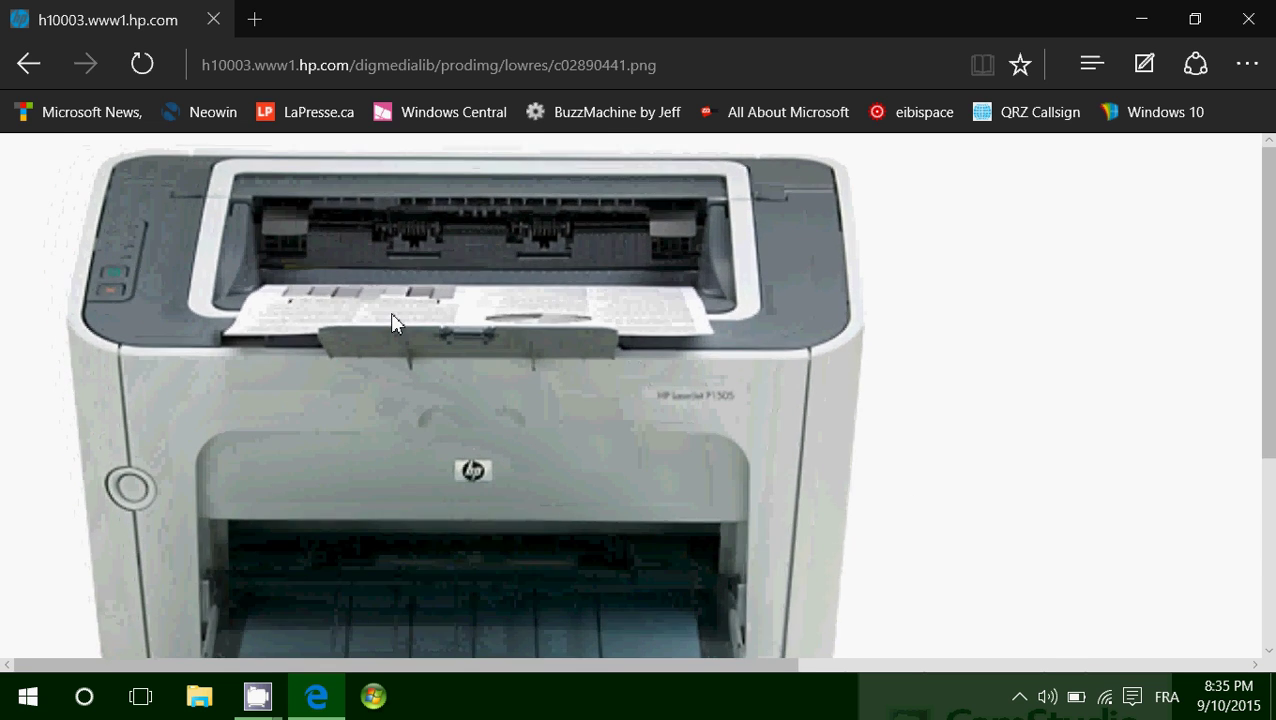
scroll(392, 323, "up", 2, "ctrl")
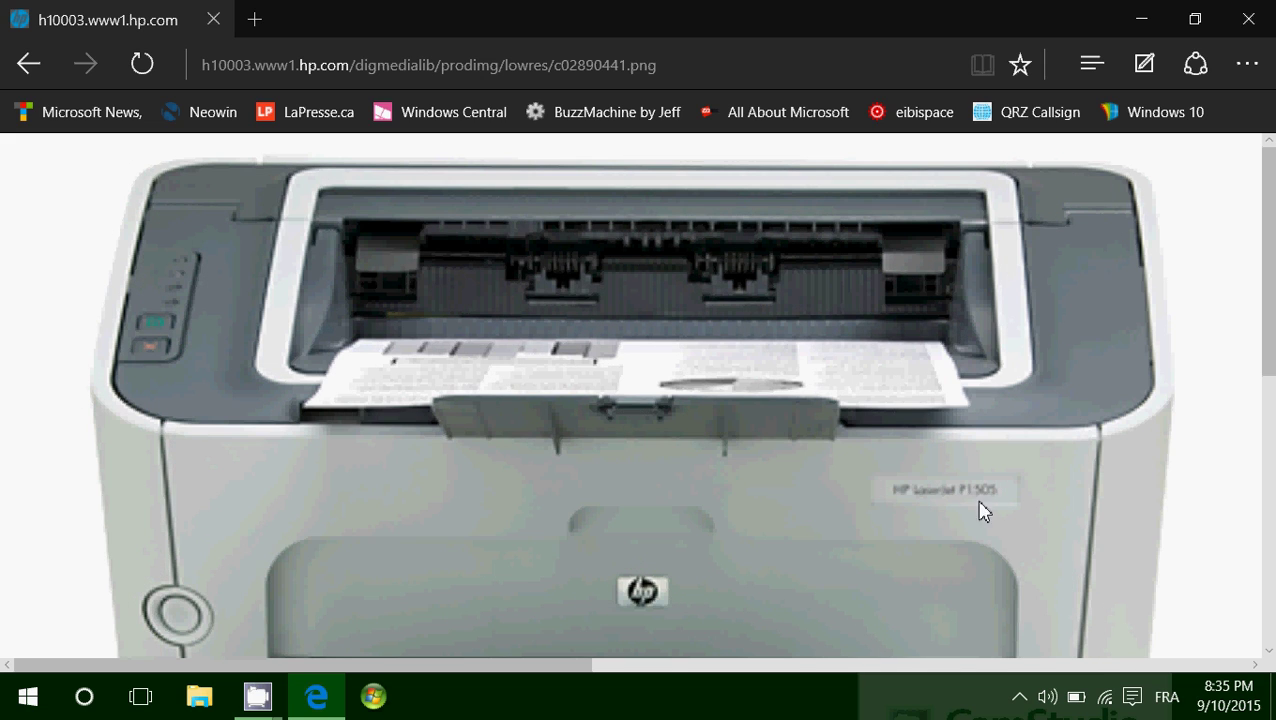
left_click(1000, 68)
left_click(645, 362)
scroll(645, 362, "down", 5)
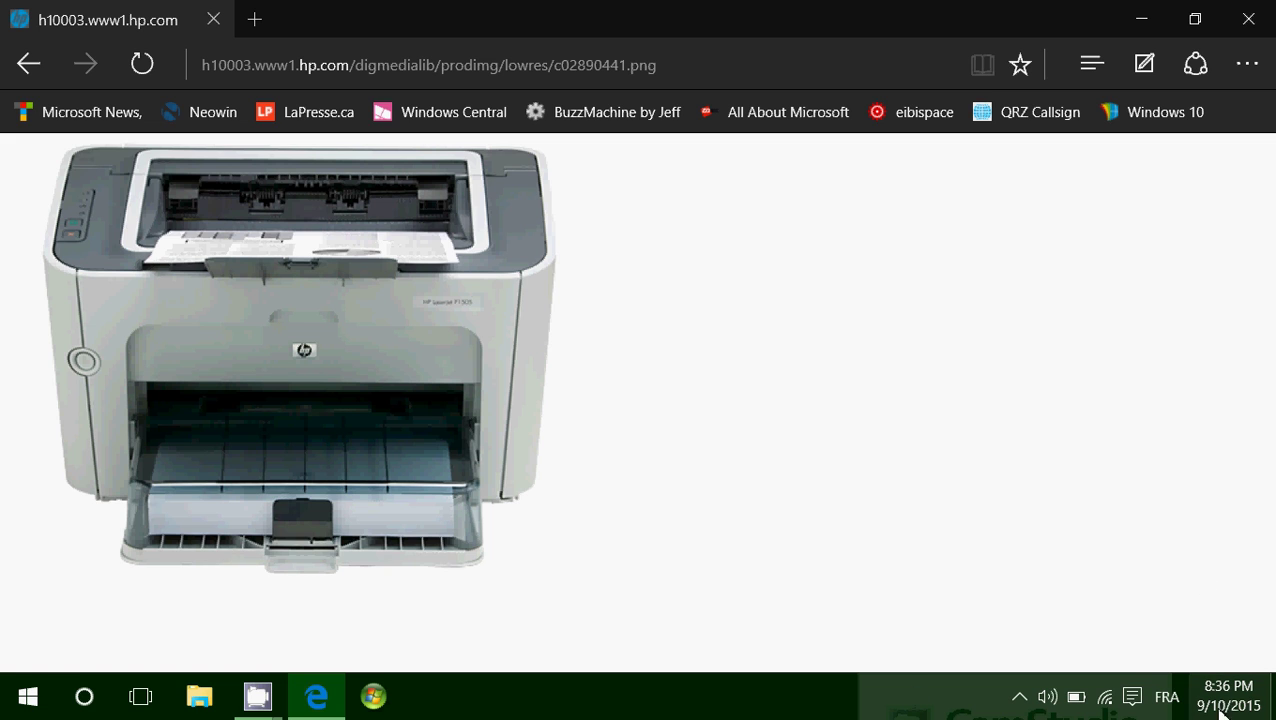
- Check the Windows edition and system type on the About page of the System settings, and close Settings
left_click(1147, 692)
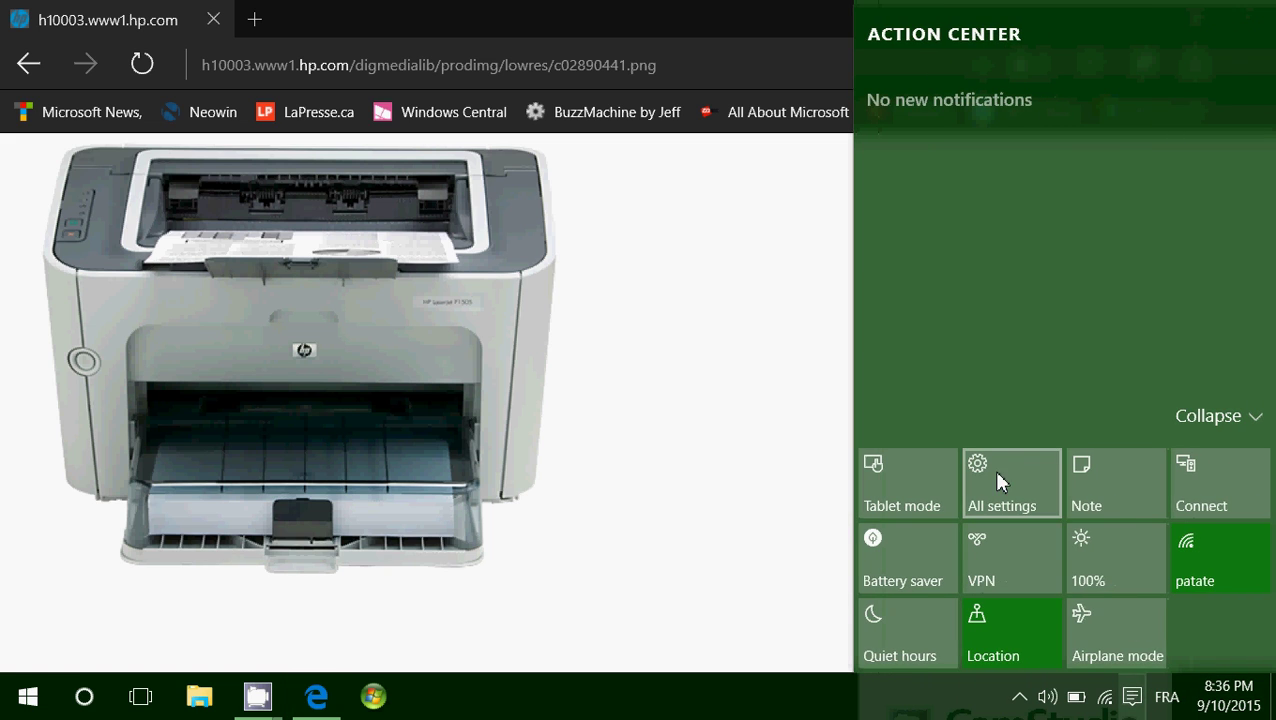
left_click(997, 478)
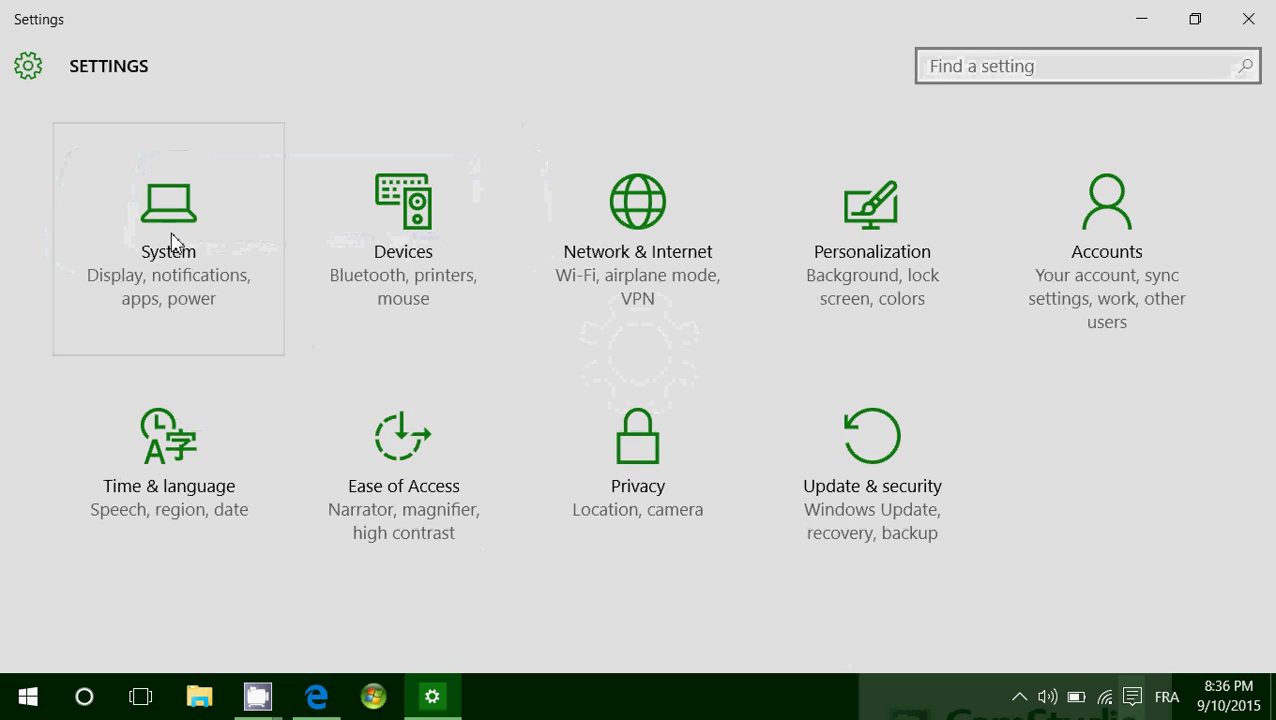
left_click(175, 243)
left_click(175, 243)
scroll(88, 607, "down", 2)
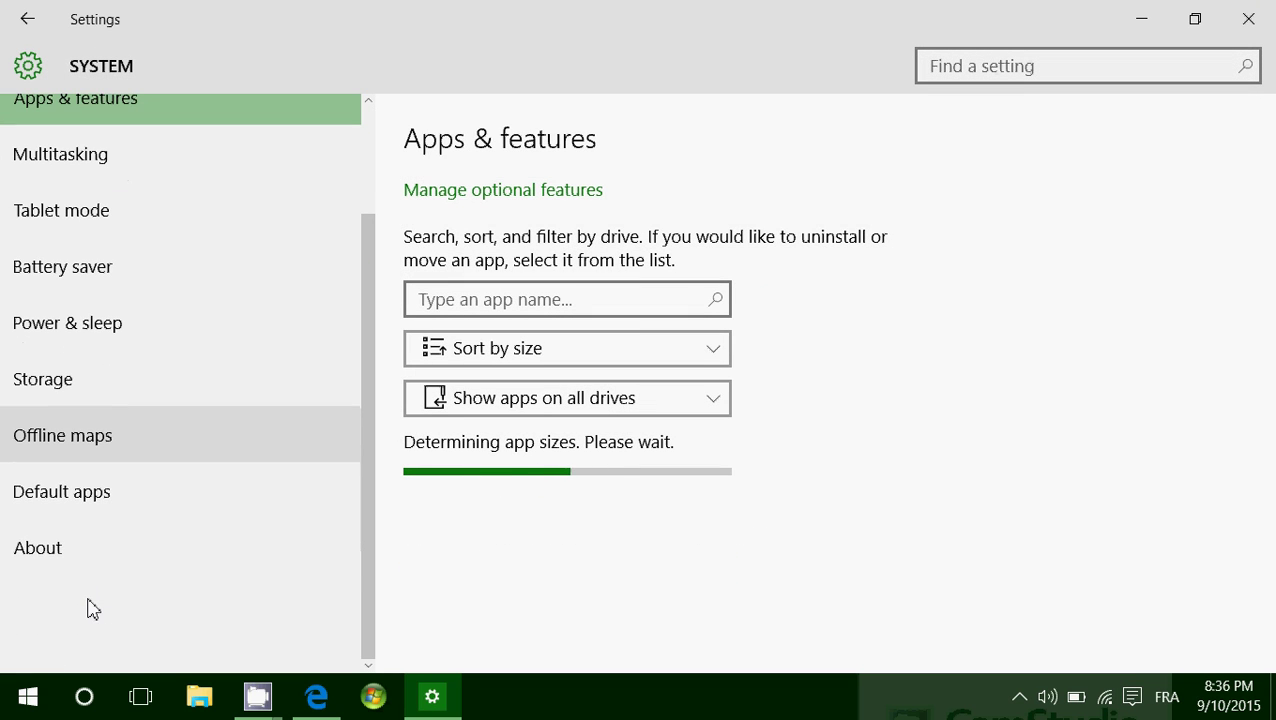
left_click(51, 551)
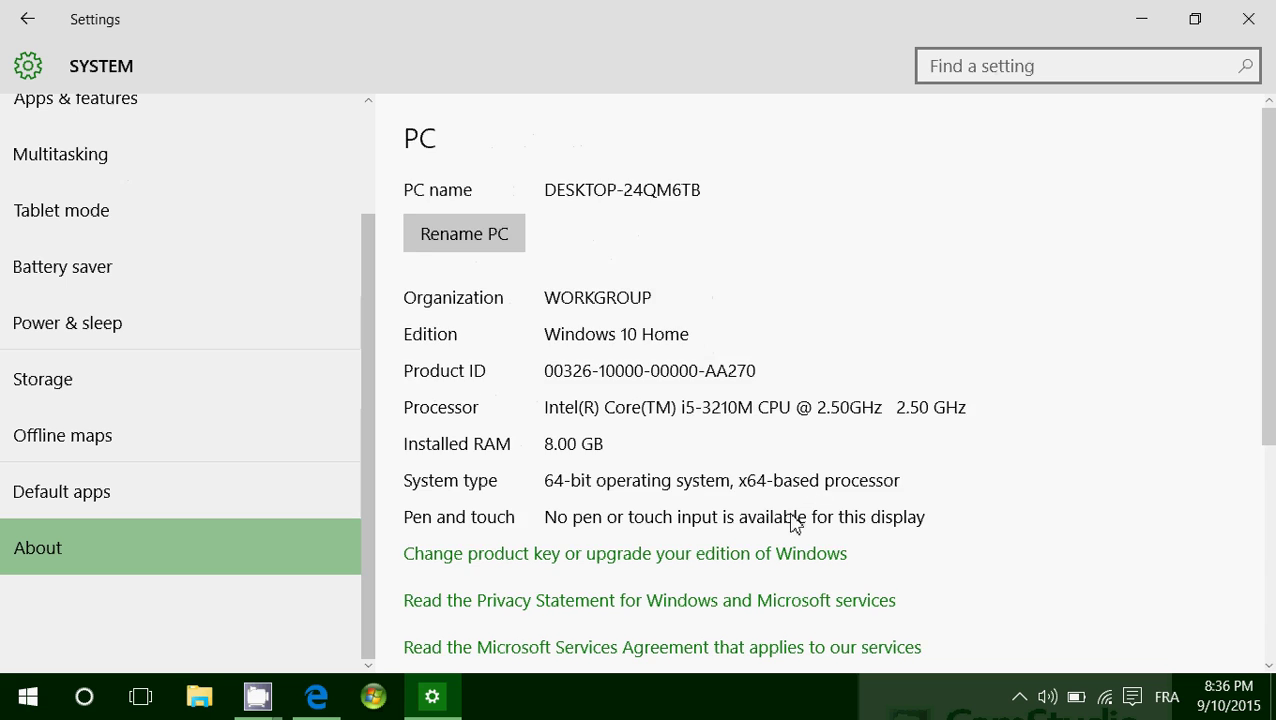
scroll(795, 523, "down", 3)
scroll(795, 523, "down", 1)
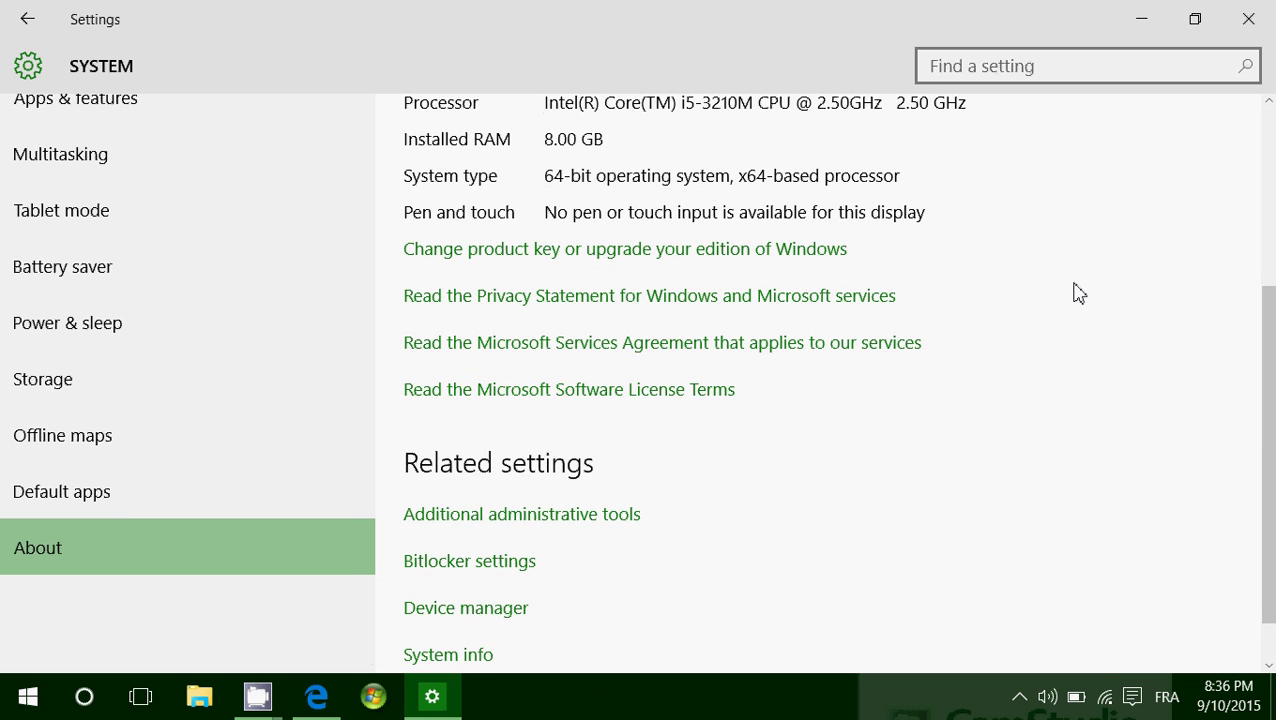
left_click(1247, 19)
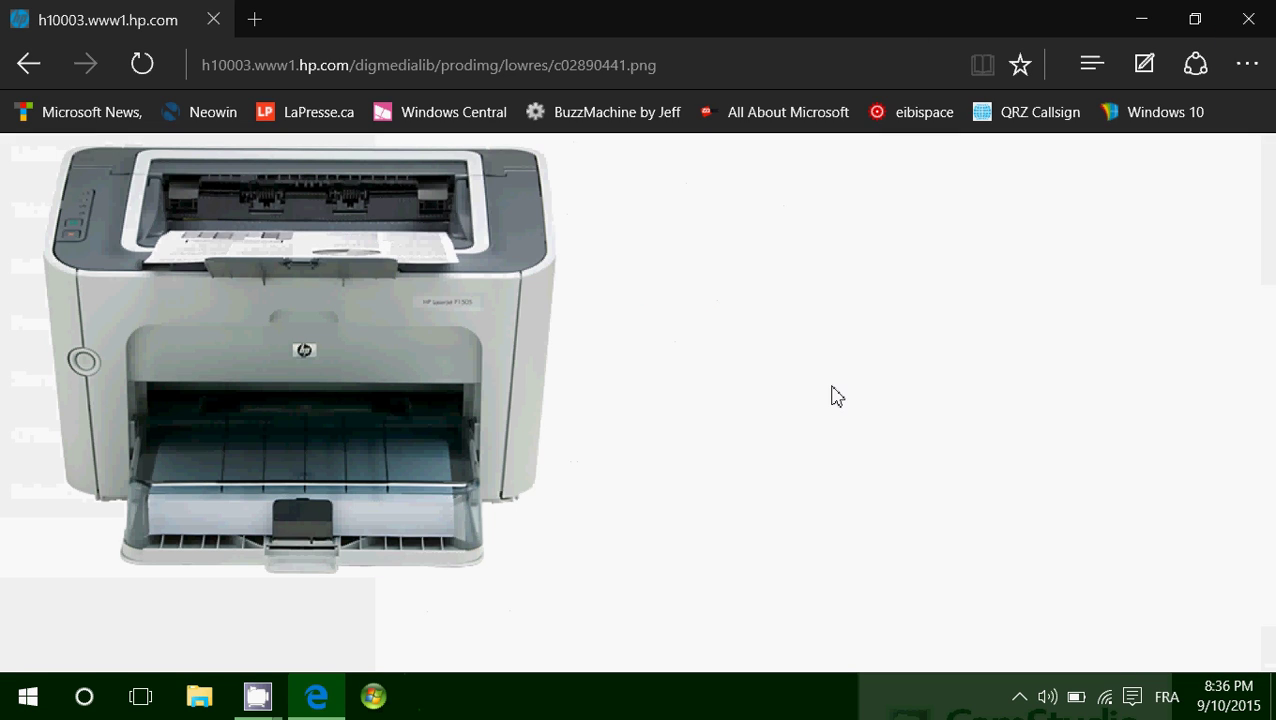
- Close the printer image's browser window and load hp.com in a new Edge window
left_click(1247, 19)
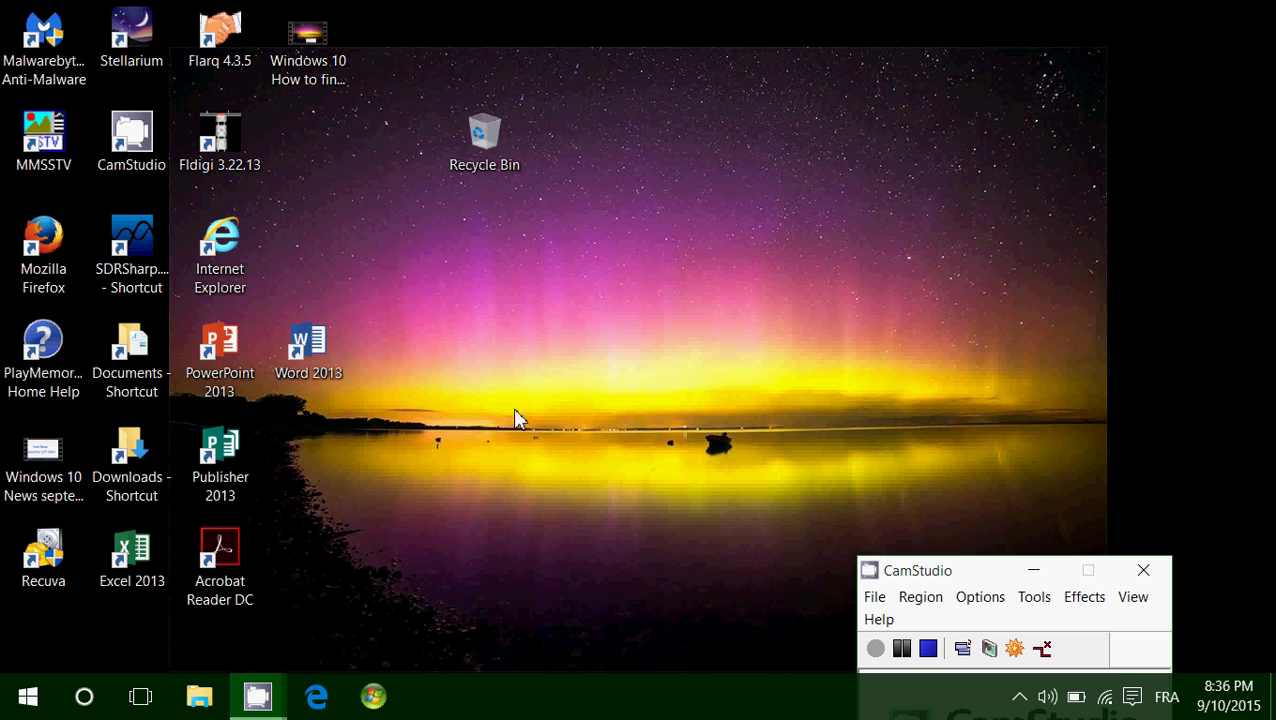
left_click(315, 700)
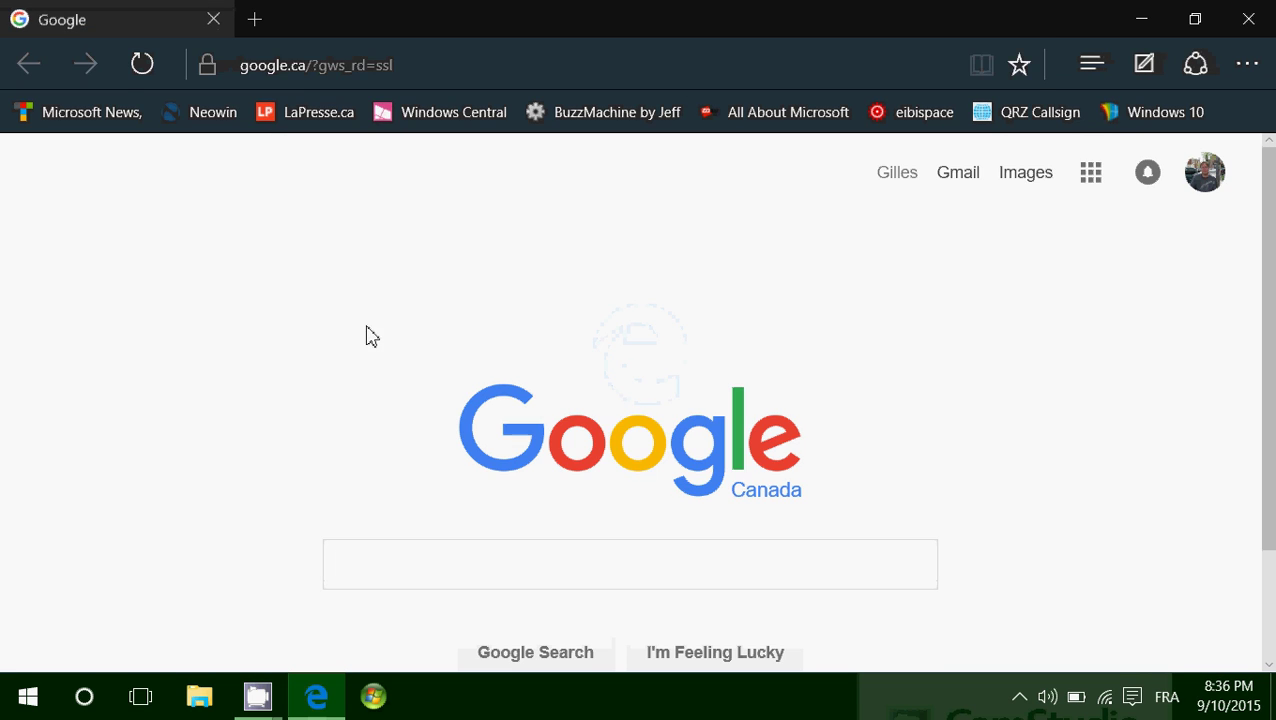
left_click(340, 78)
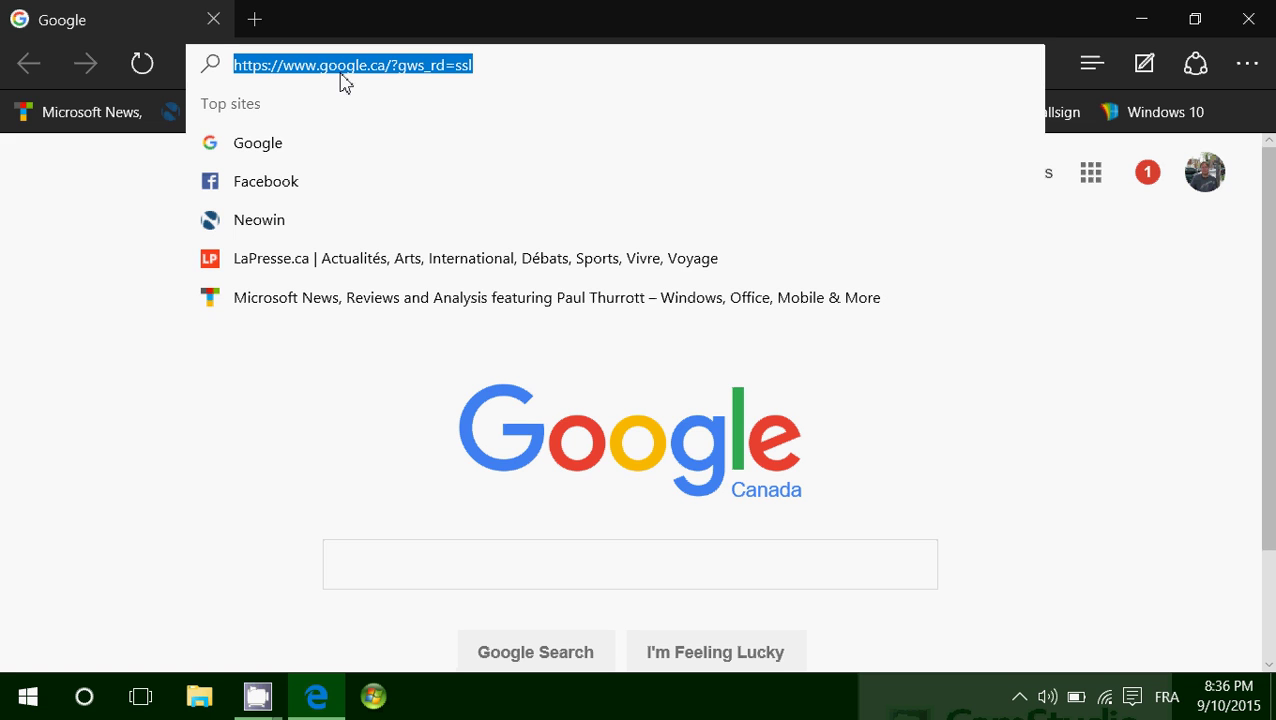
type("hp.com")
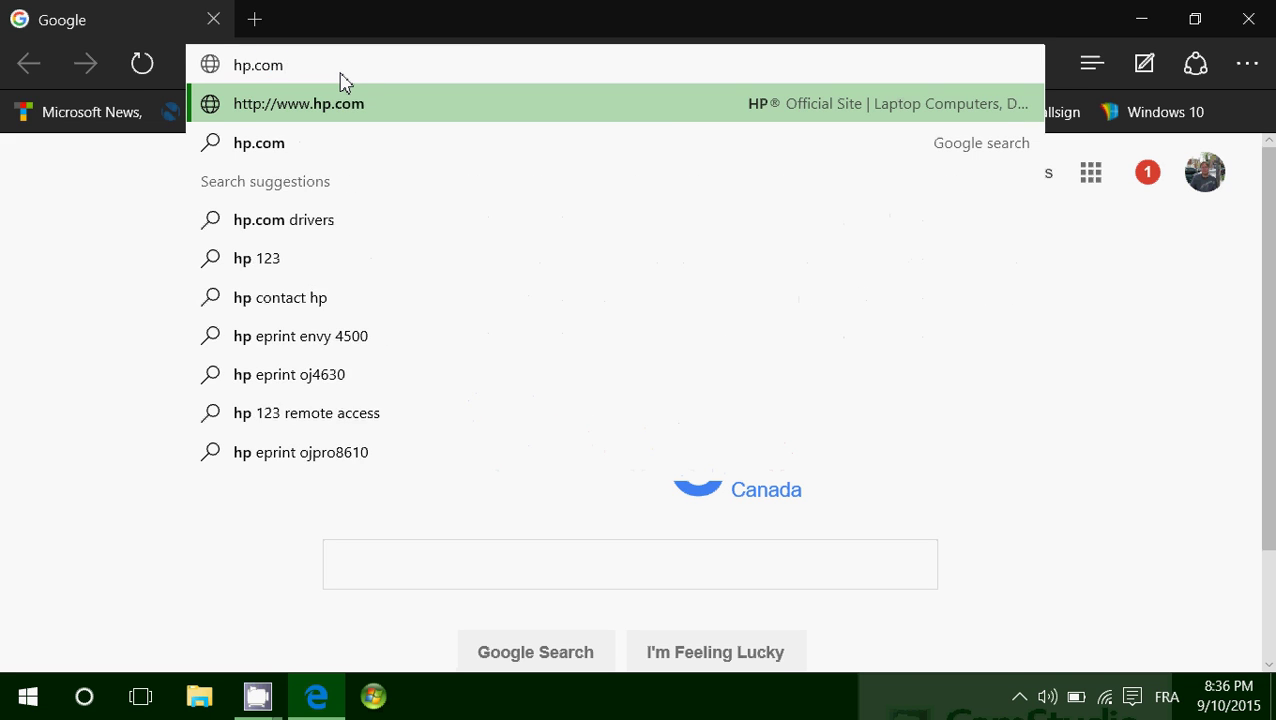
key("Return")
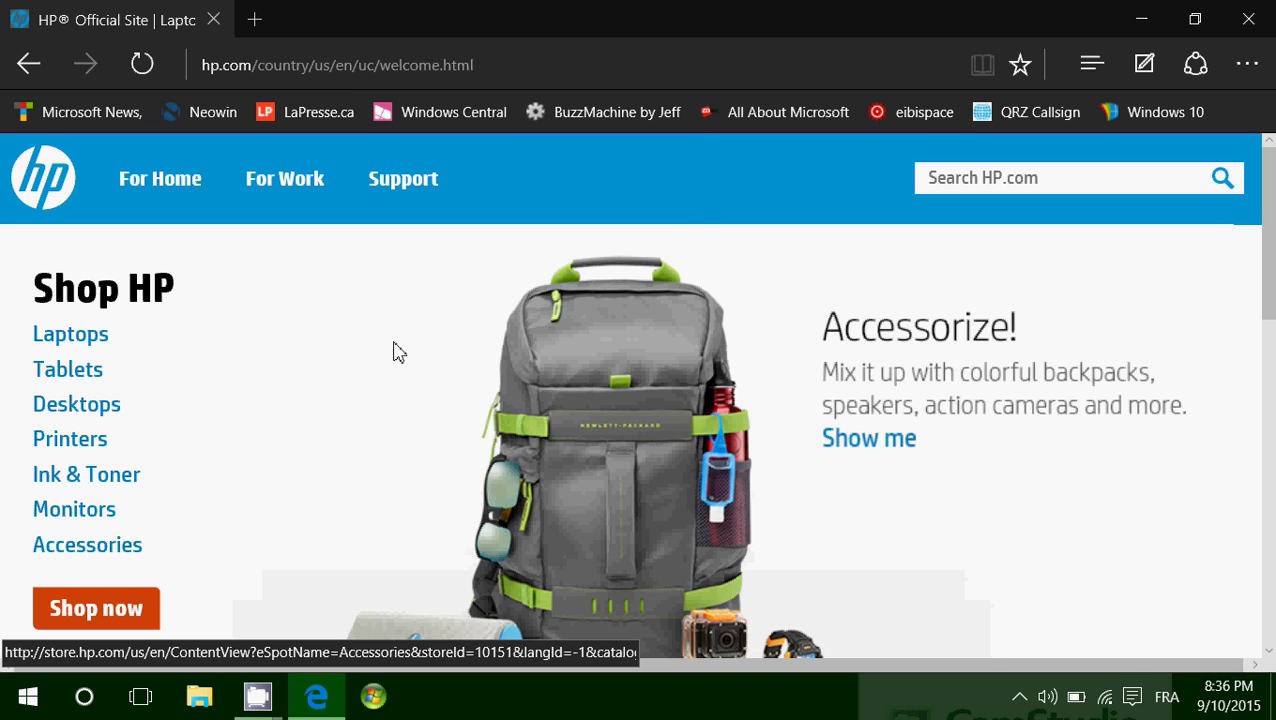
- Open the Download drivers page listed under Customer Support in the HP home page's footer
scroll(395, 350, "down", 3)
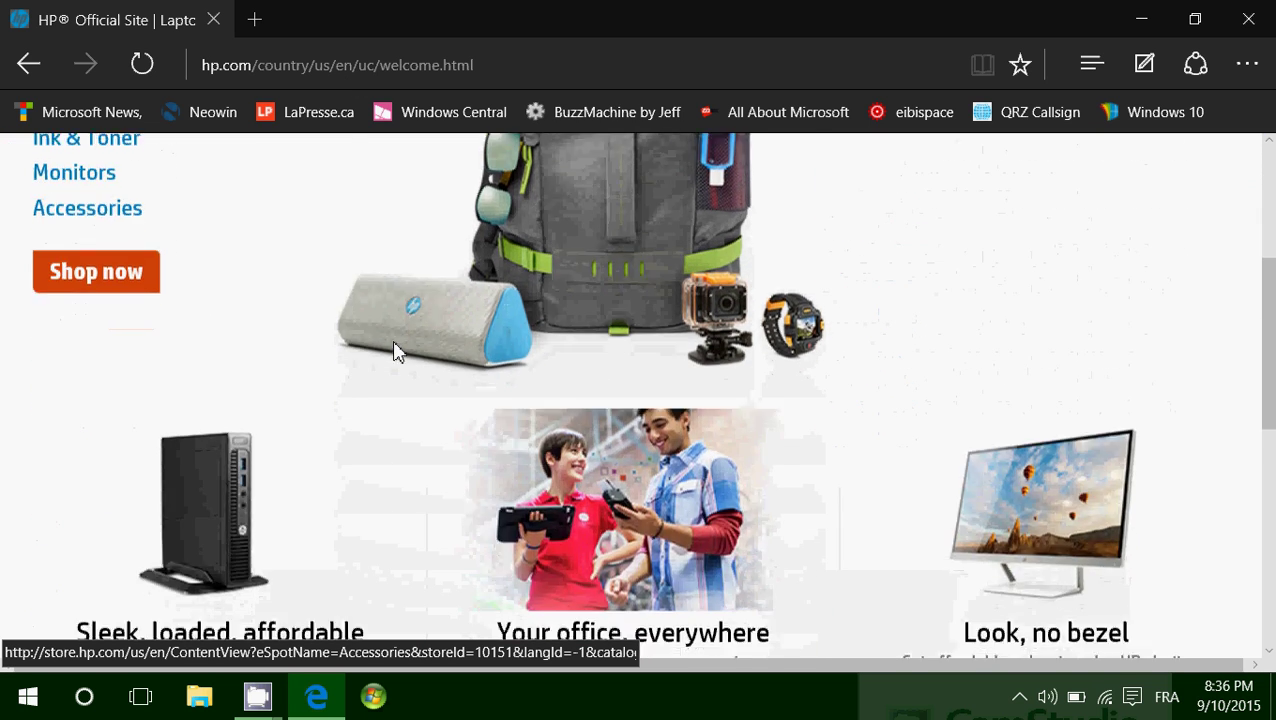
scroll(395, 350, "down", 3)
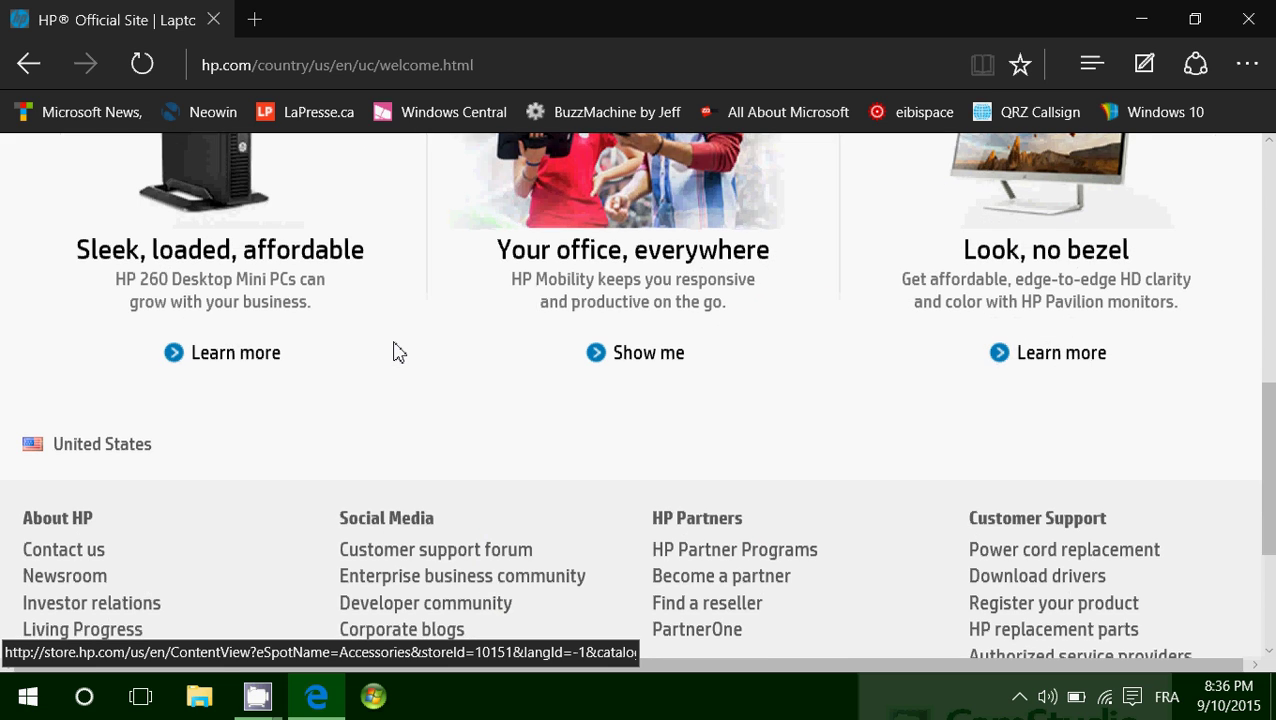
scroll(395, 350, "down", 1)
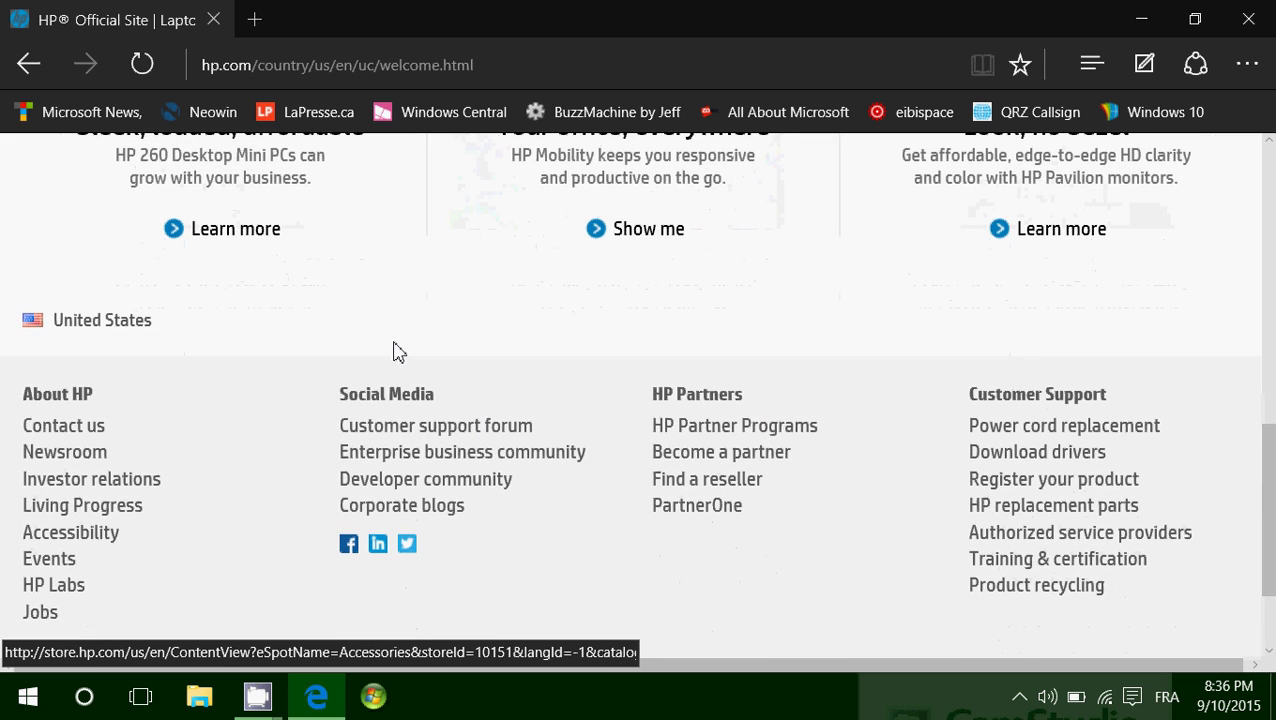
scroll(395, 350, "down", 1)
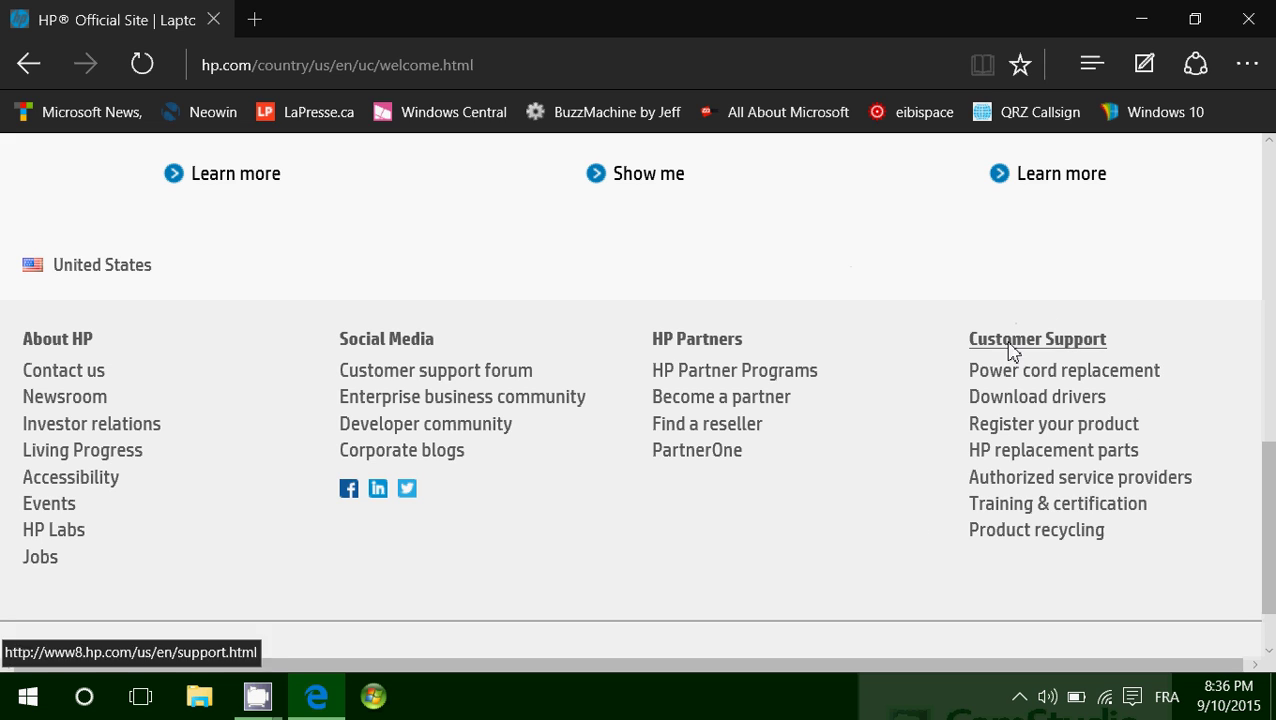
left_click(1048, 400)
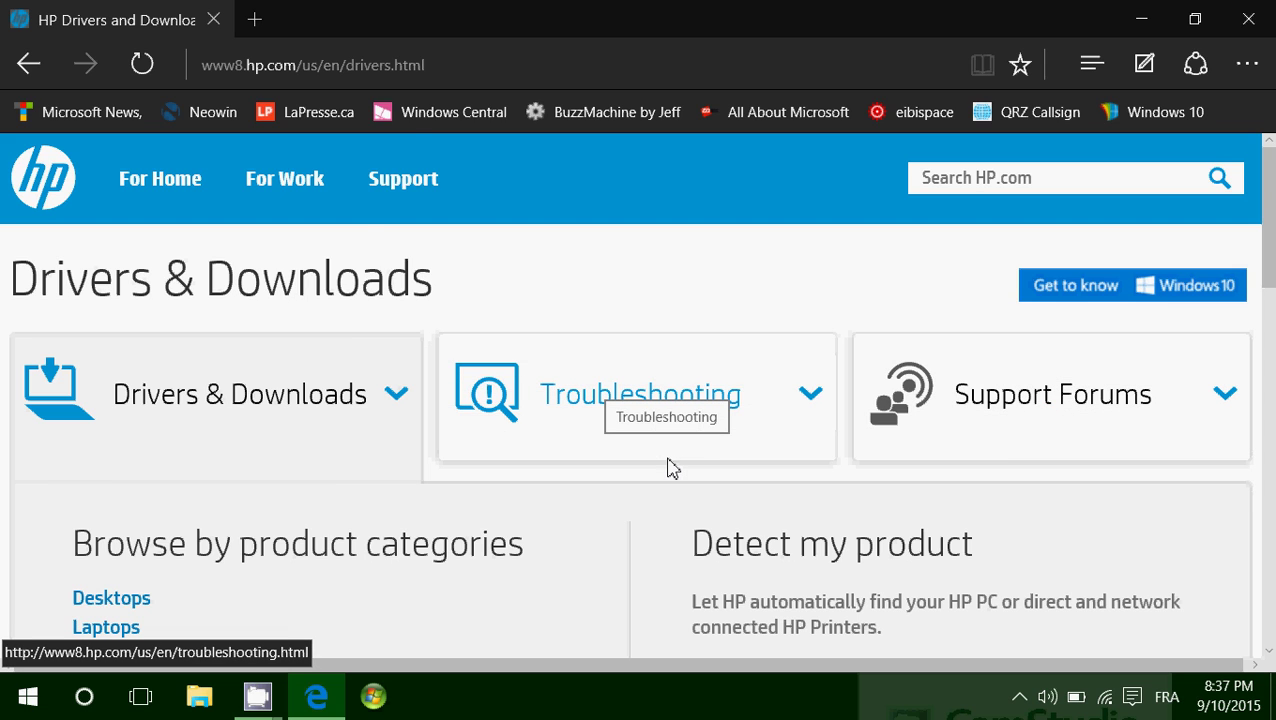
- Choose Printers among the product categories for drivers and downloads
mouse_move(400, 185)
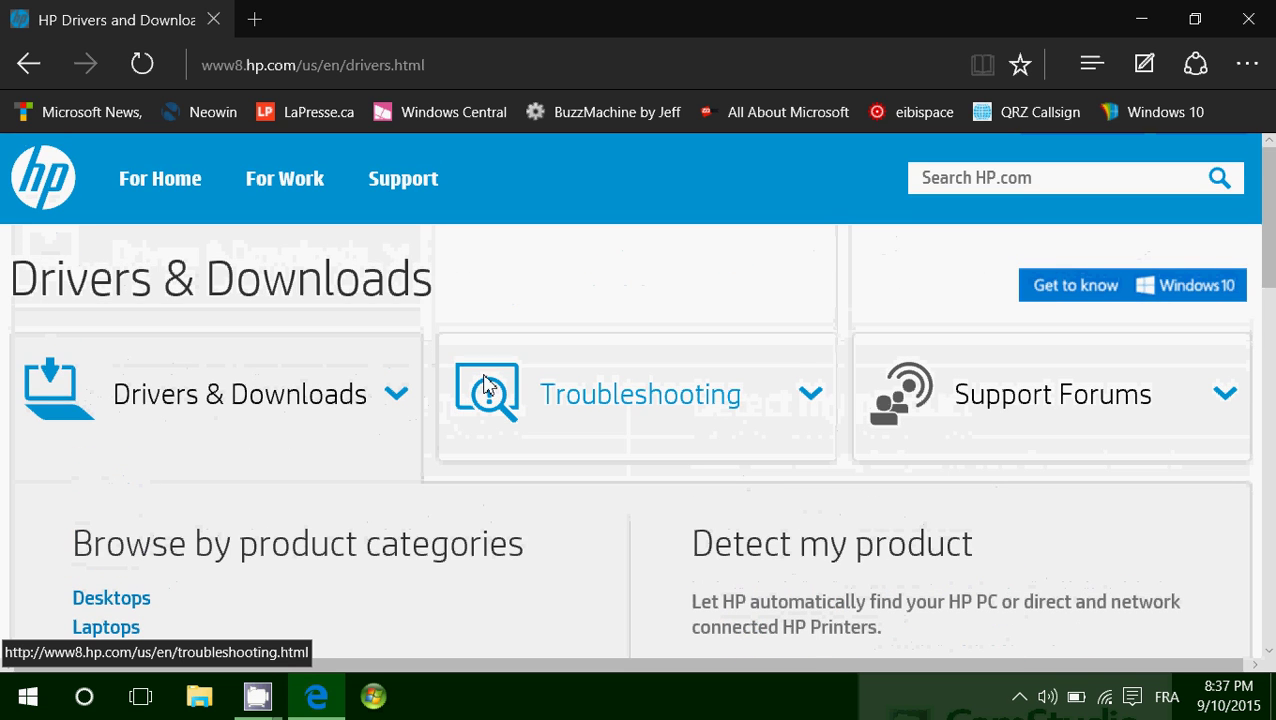
scroll(787, 362, "down", 3)
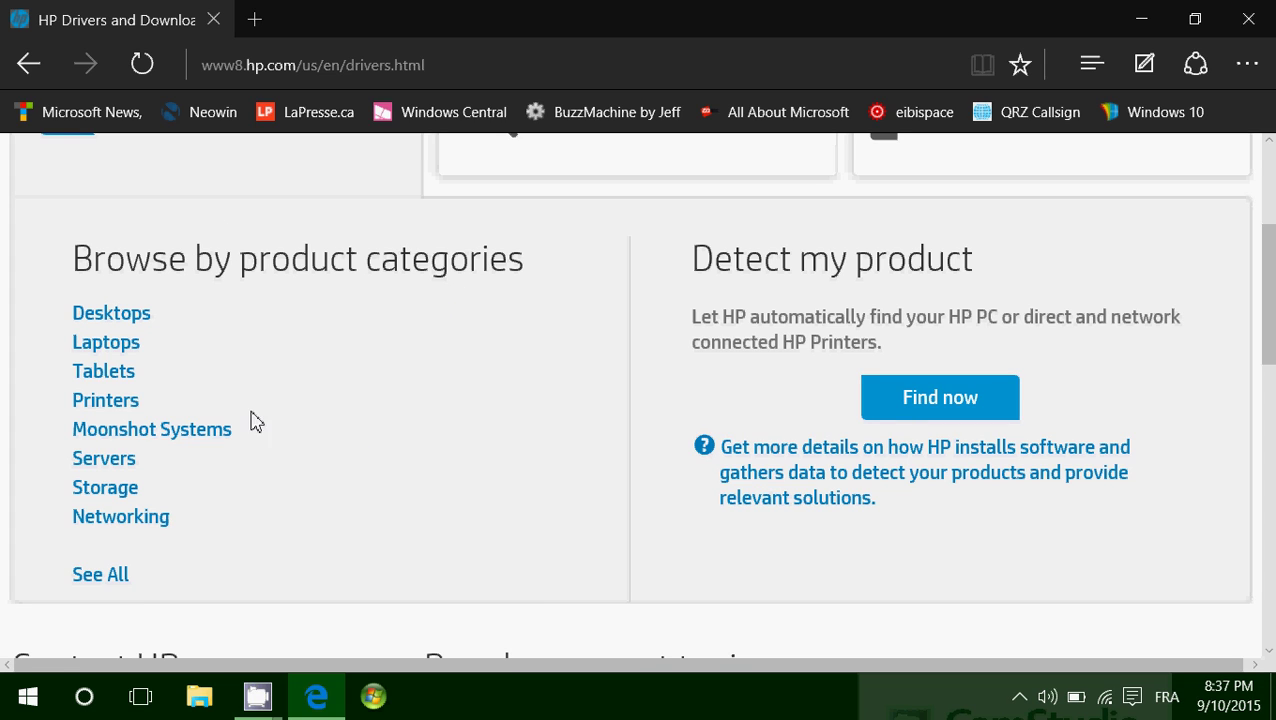
left_click(106, 406)
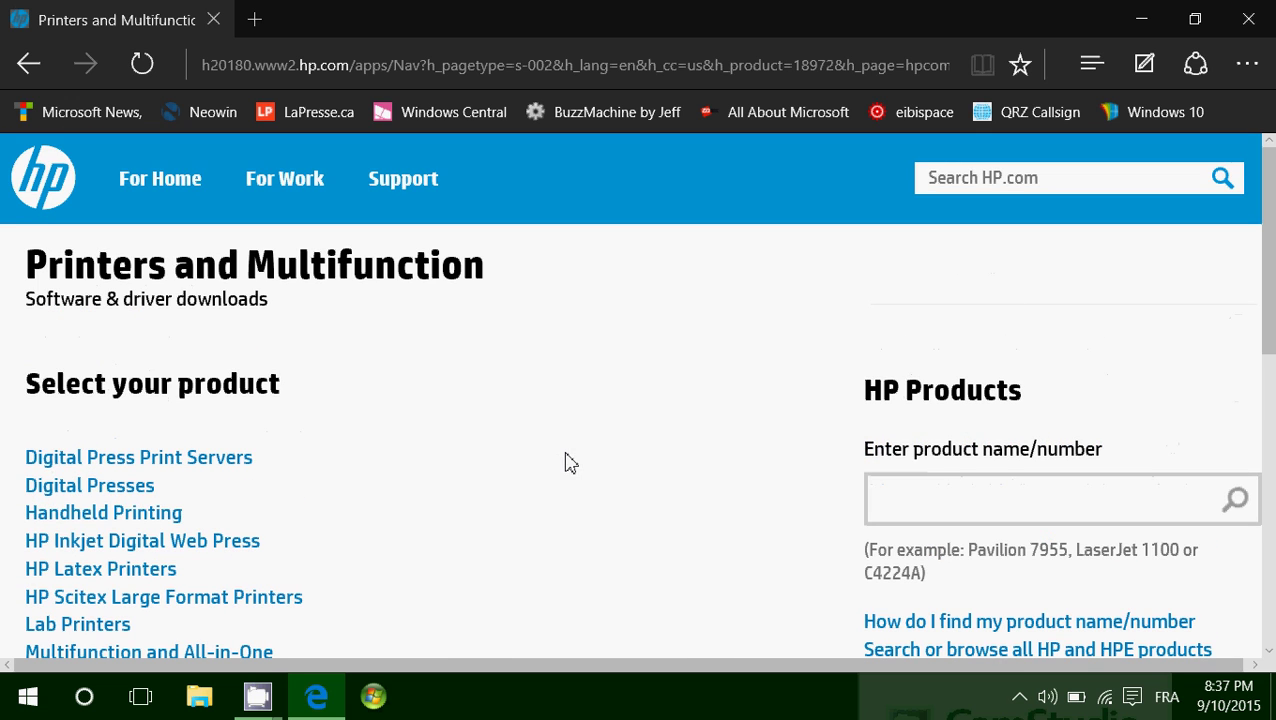
- Look up the product "laserjet p1505" by name to reach its software and drivers page
left_click(910, 514)
type("laserjet")
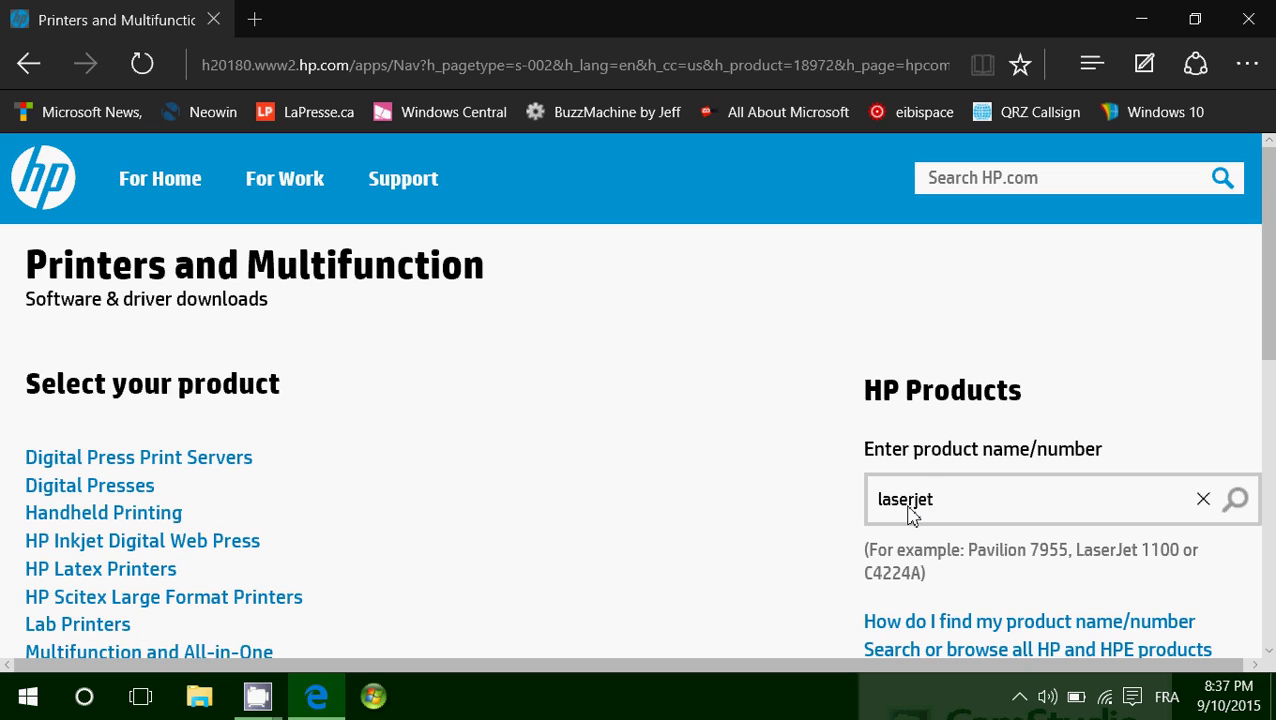
type(" p1505")
left_click(1245, 505)
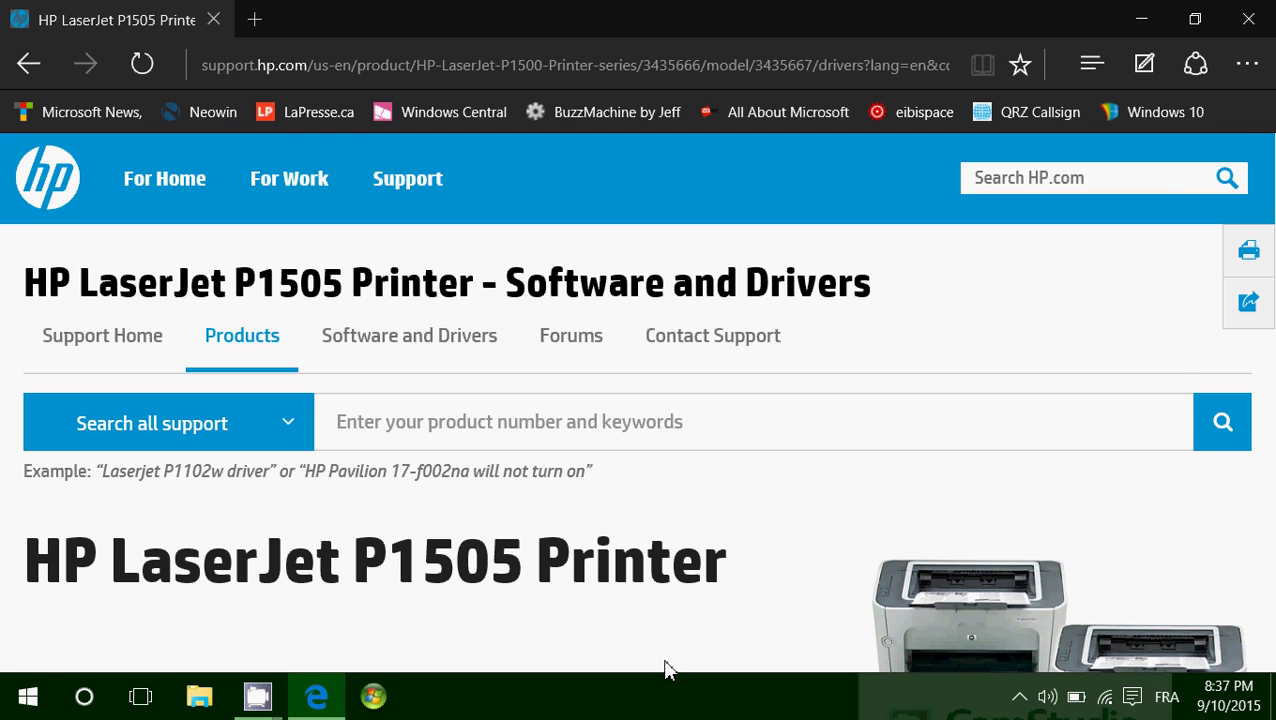
- Choose Option 2 to go directly to the software and driver results for the LaserJet P1505
scroll(390, 655, "down", 5)
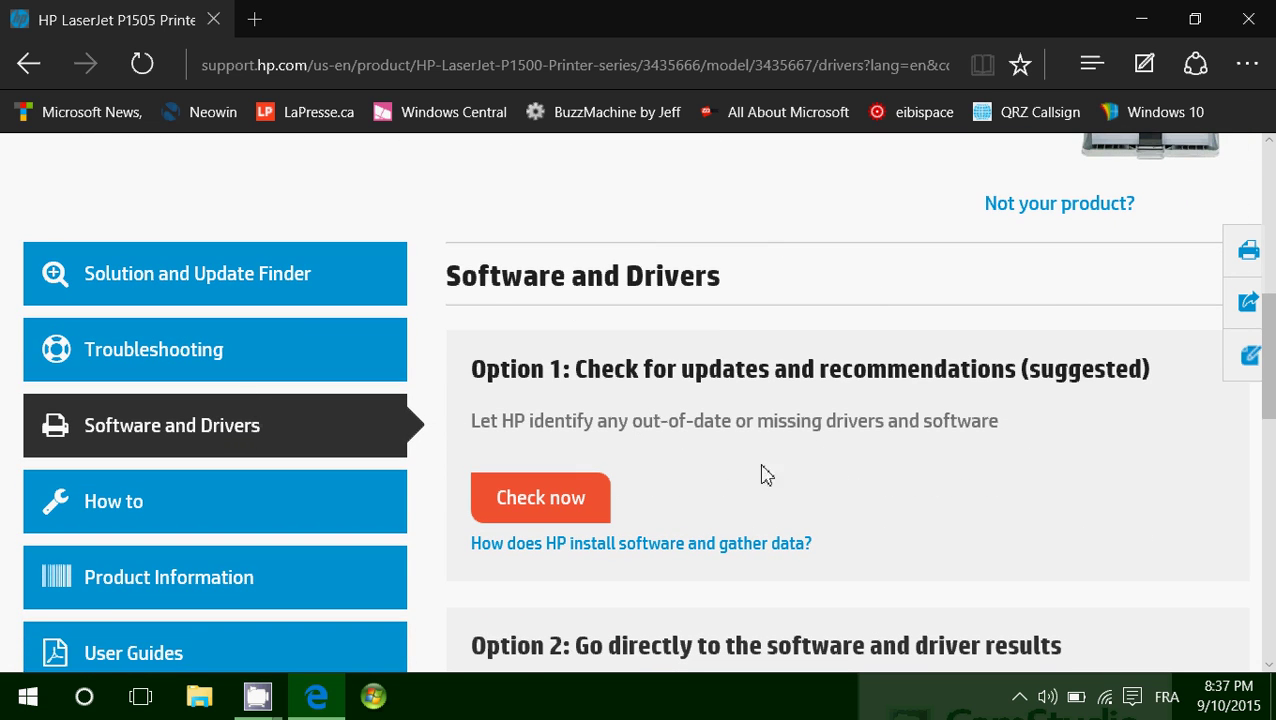
scroll(775, 489, "down", 2)
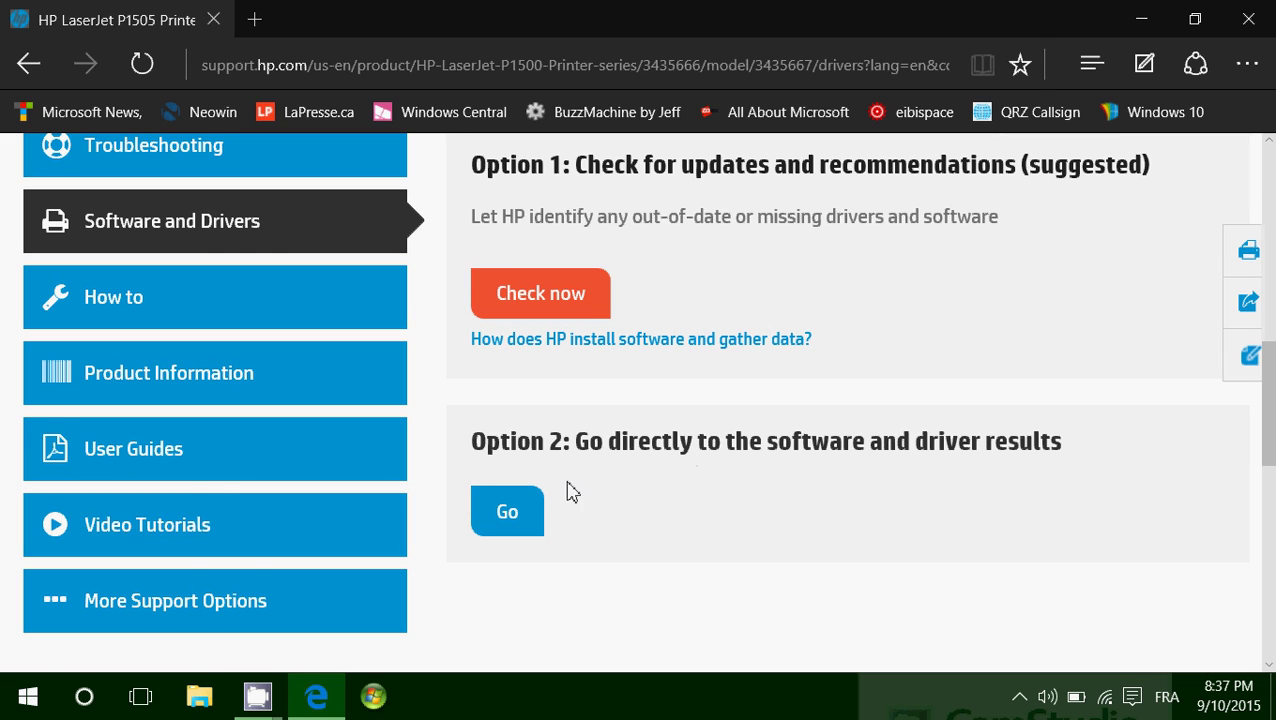
left_click(508, 515)
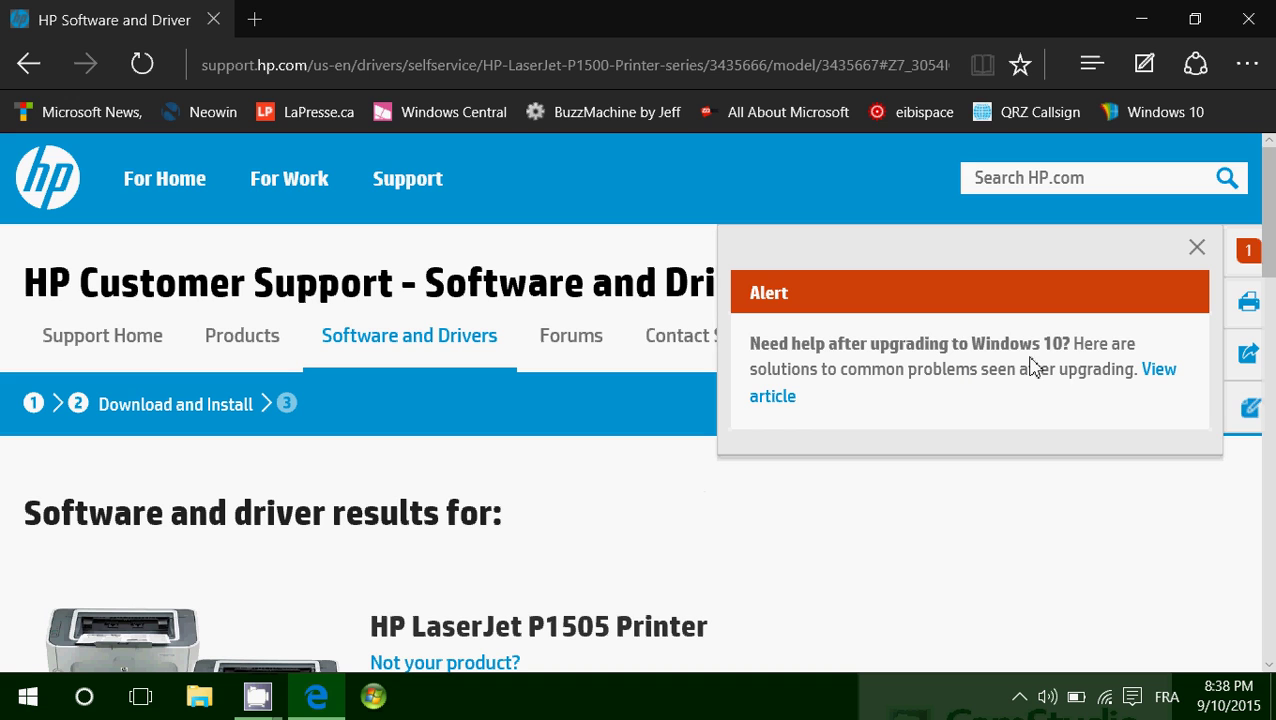
- Dismiss the Windows 10 upgrade alert and go to the printer's list of driver and utility downloads
left_click(1197, 247)
scroll(672, 530, "down", 3)
scroll(672, 530, "down", 4)
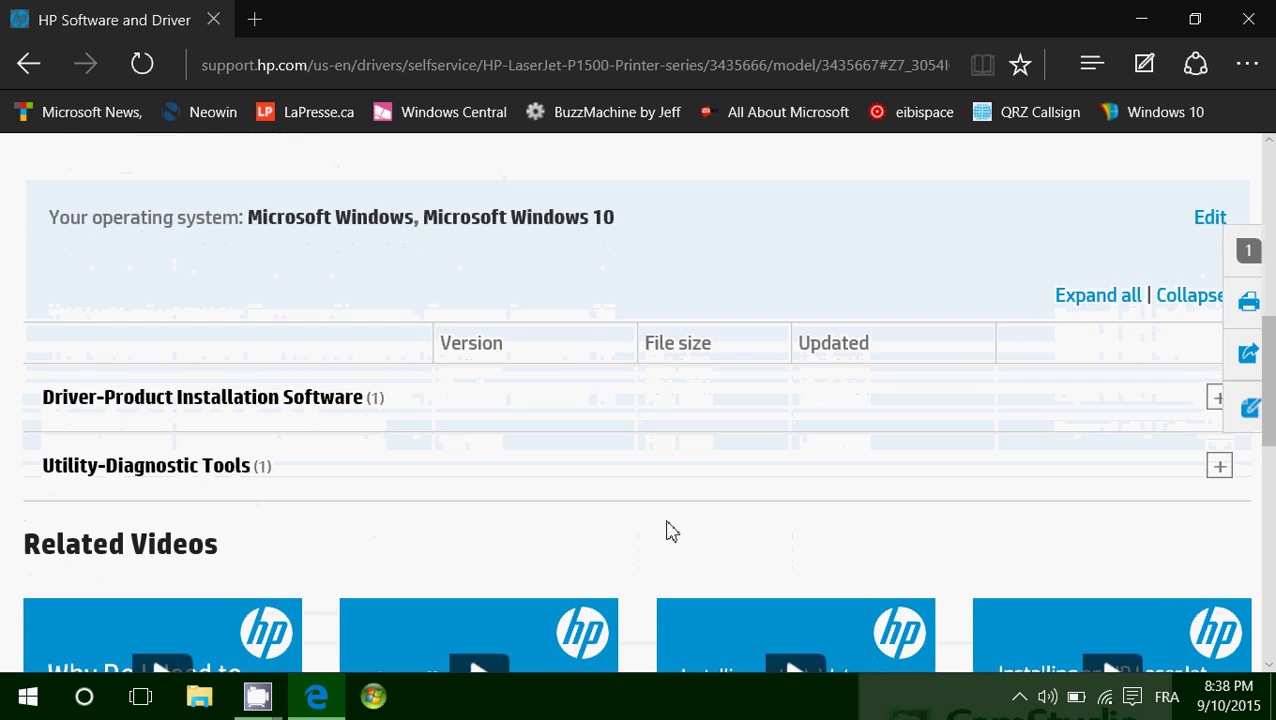
- Expand the Driver-Product Installation Software category and its Basic Drivers group to reach the Windows 10 driver
scroll(672, 530, "down", 4)
scroll(672, 530, "up", 5)
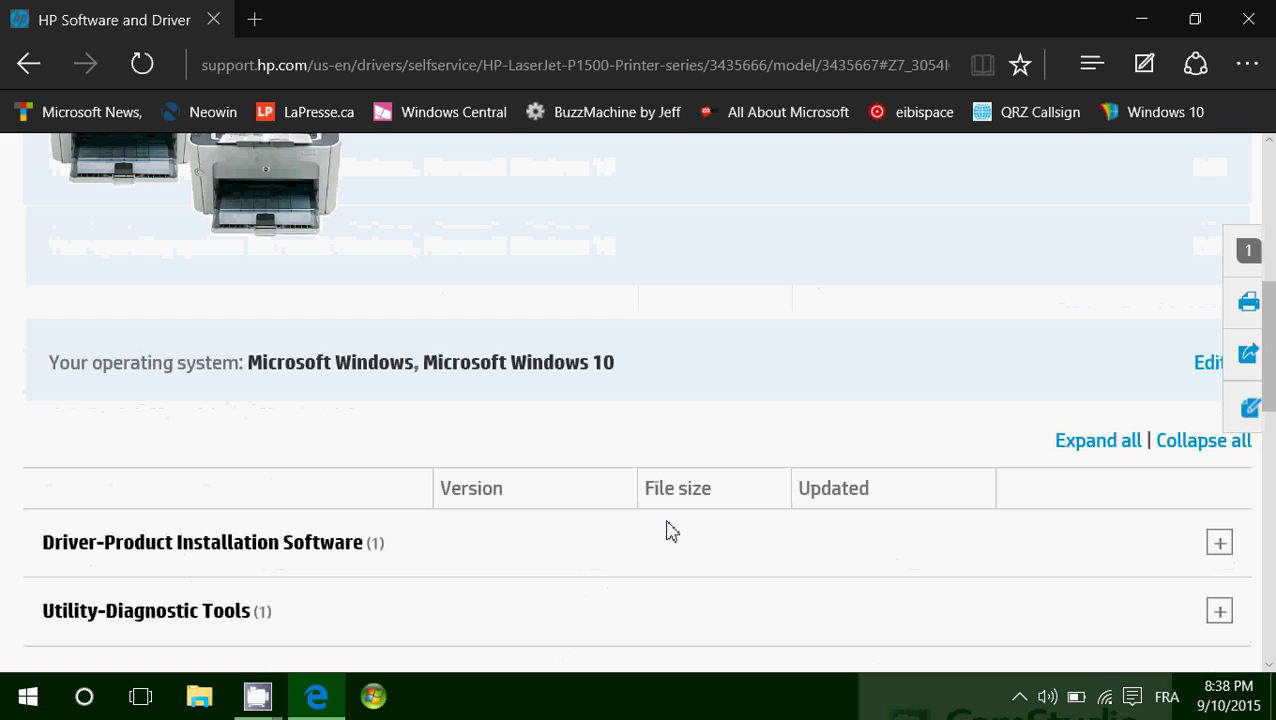
scroll(497, 492, "down", 1)
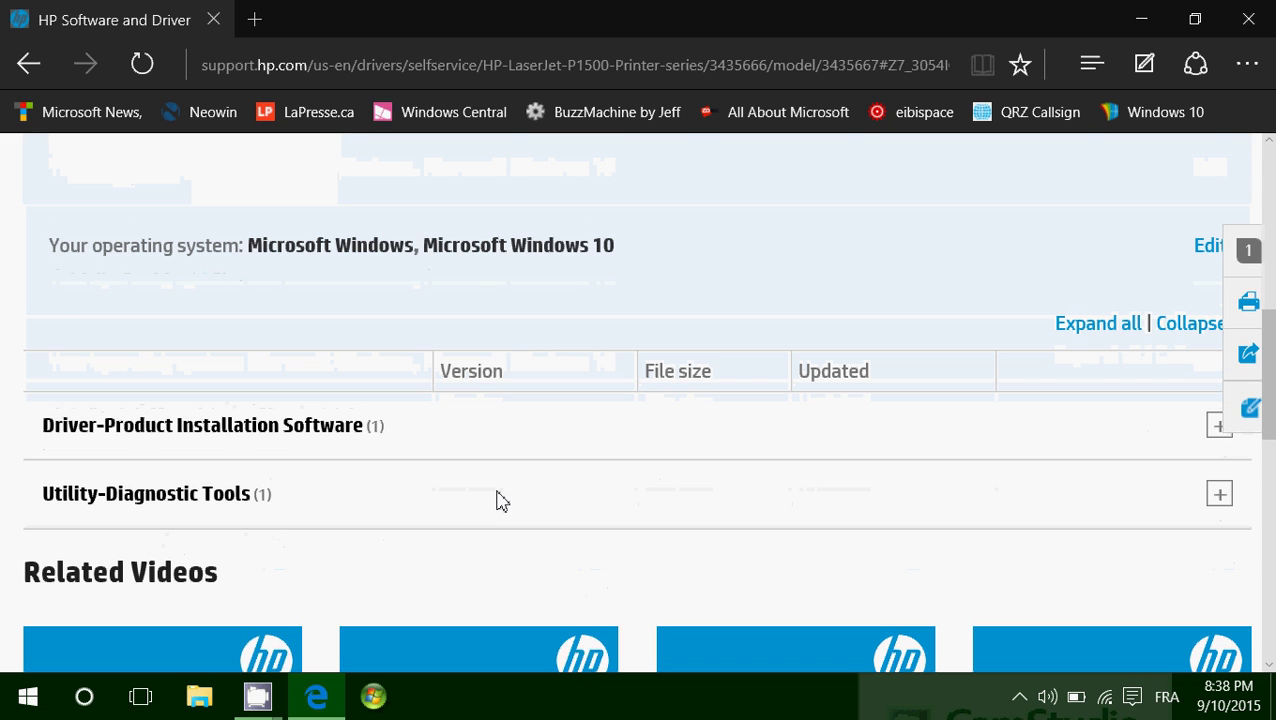
left_click(258, 432)
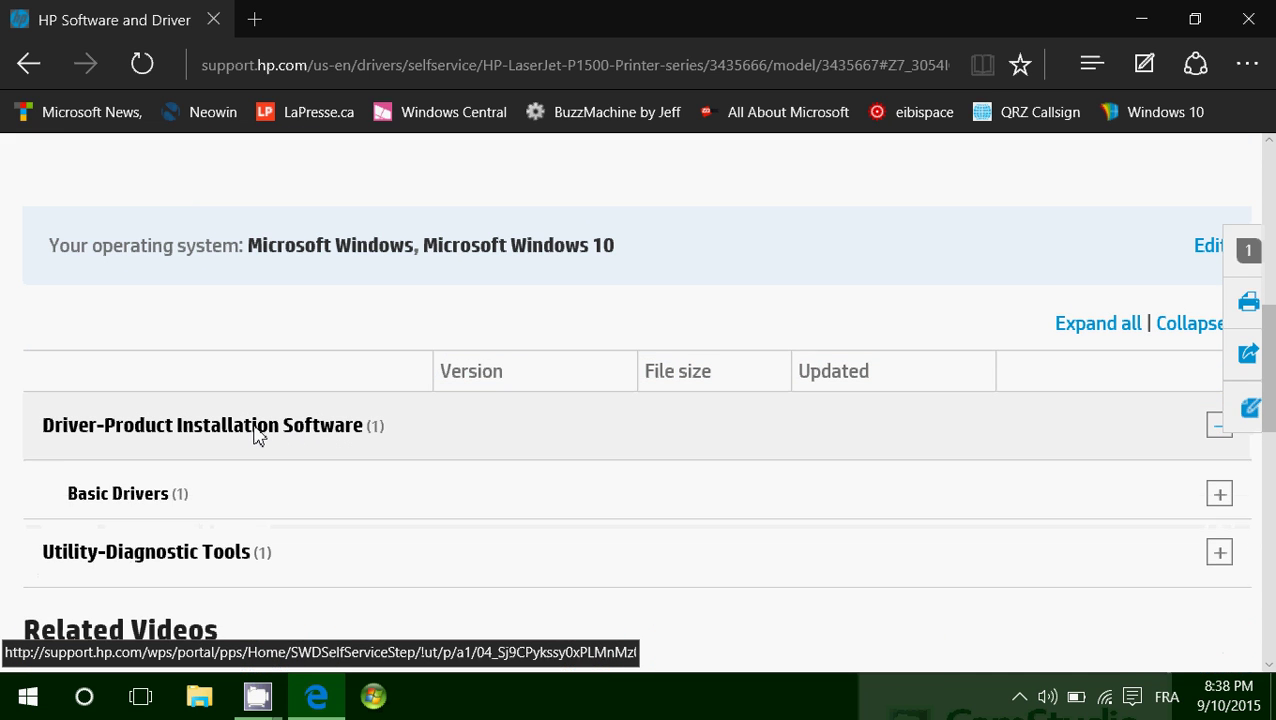
left_click(113, 500)
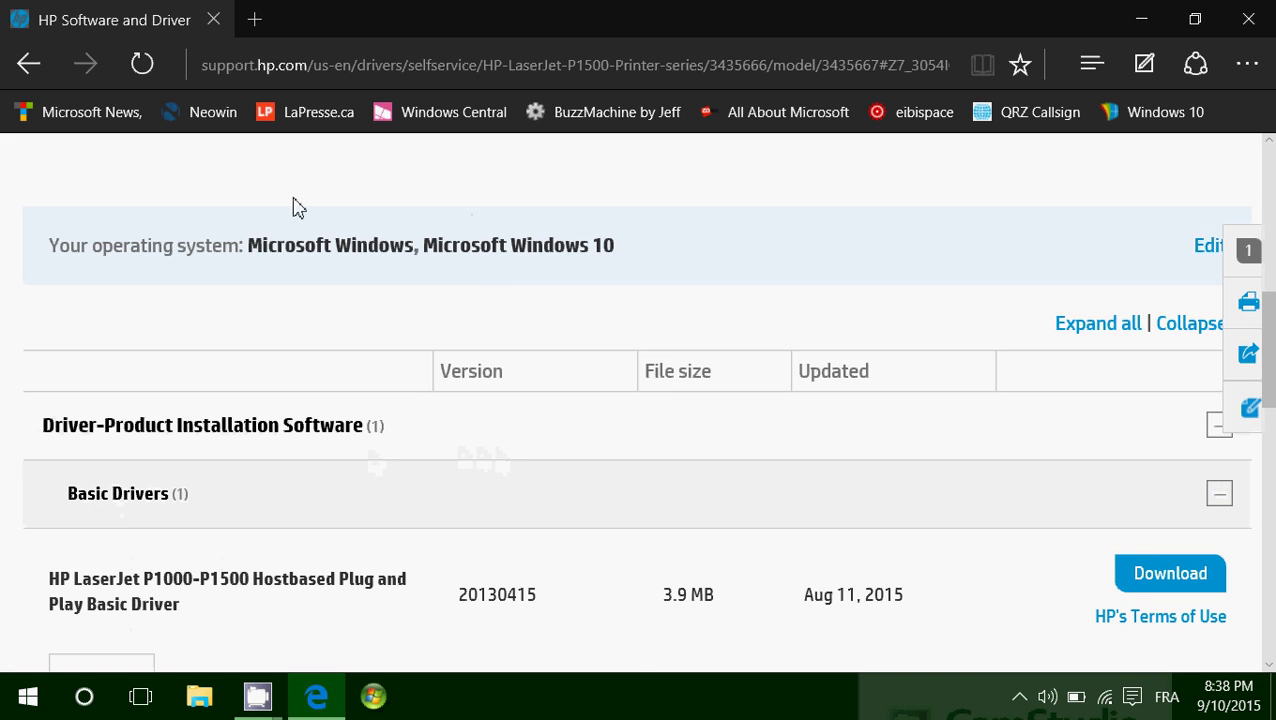
scroll(560, 422, "down", 1)
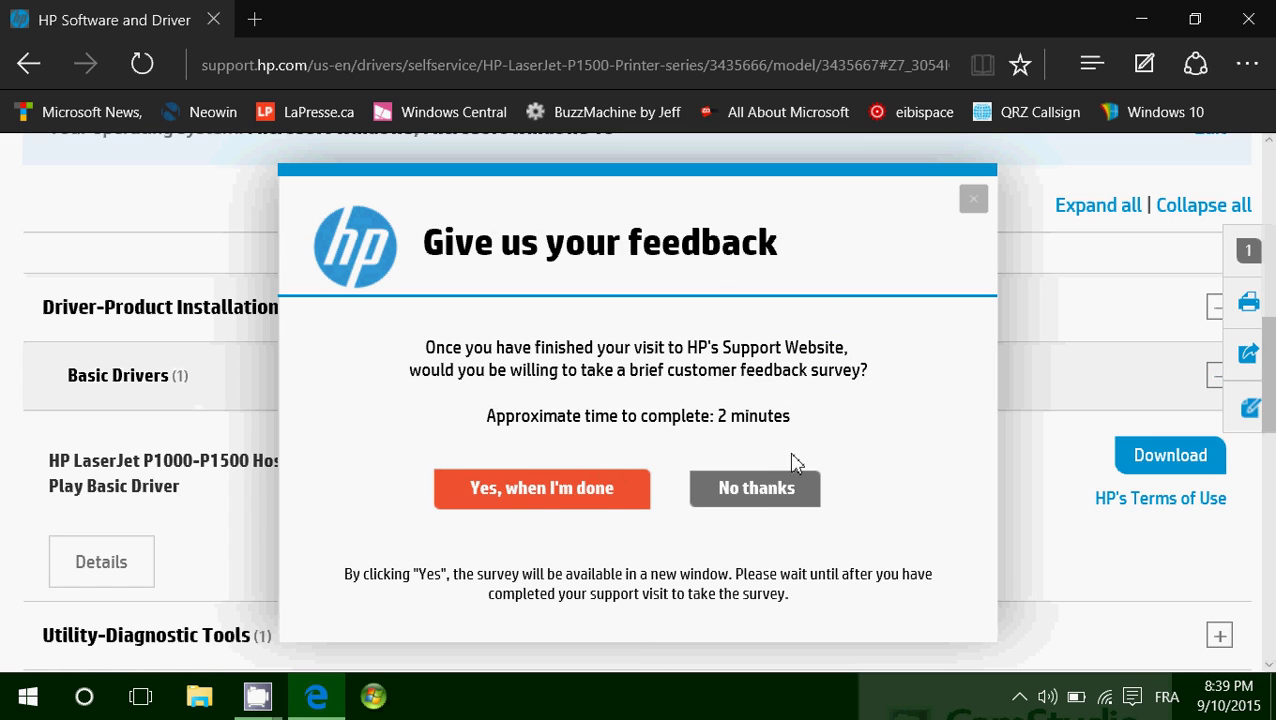
- Decline the feedback survey and download the HP LaserJet P1000-P1500 Hostbased Plug and Play Basic Driver using the "Download only" method
left_click(755, 490)
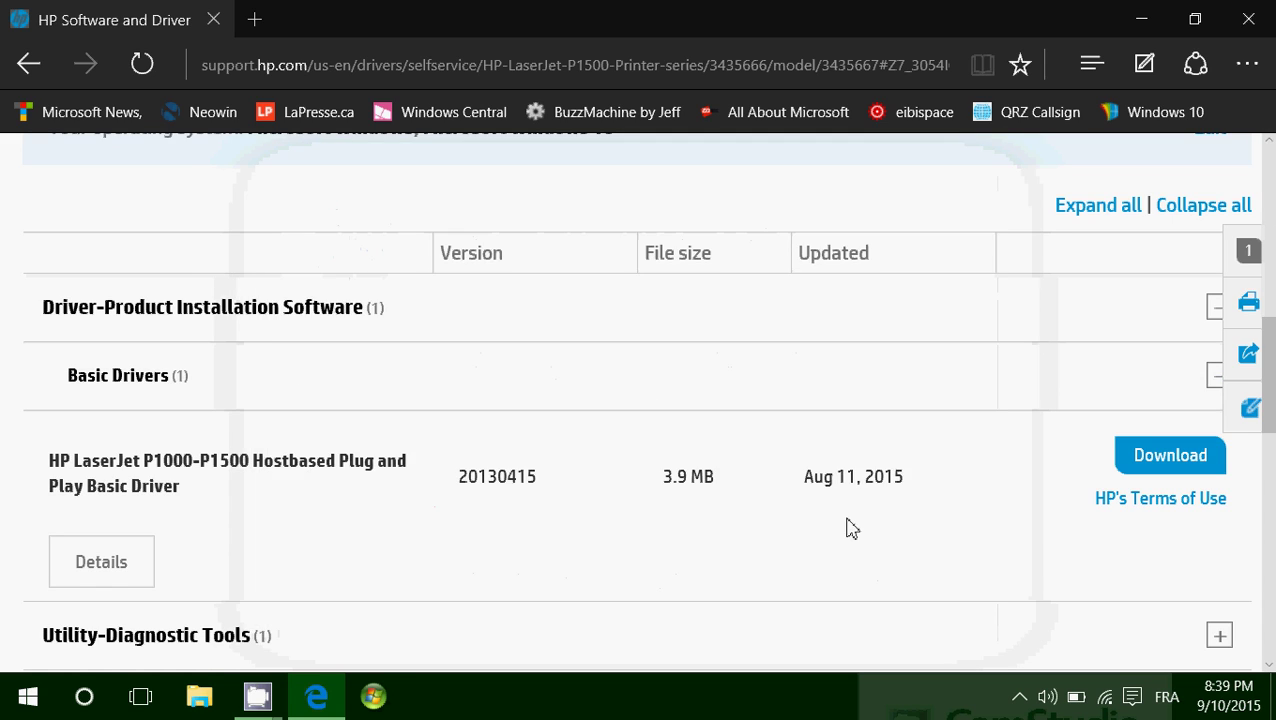
left_click(1158, 458)
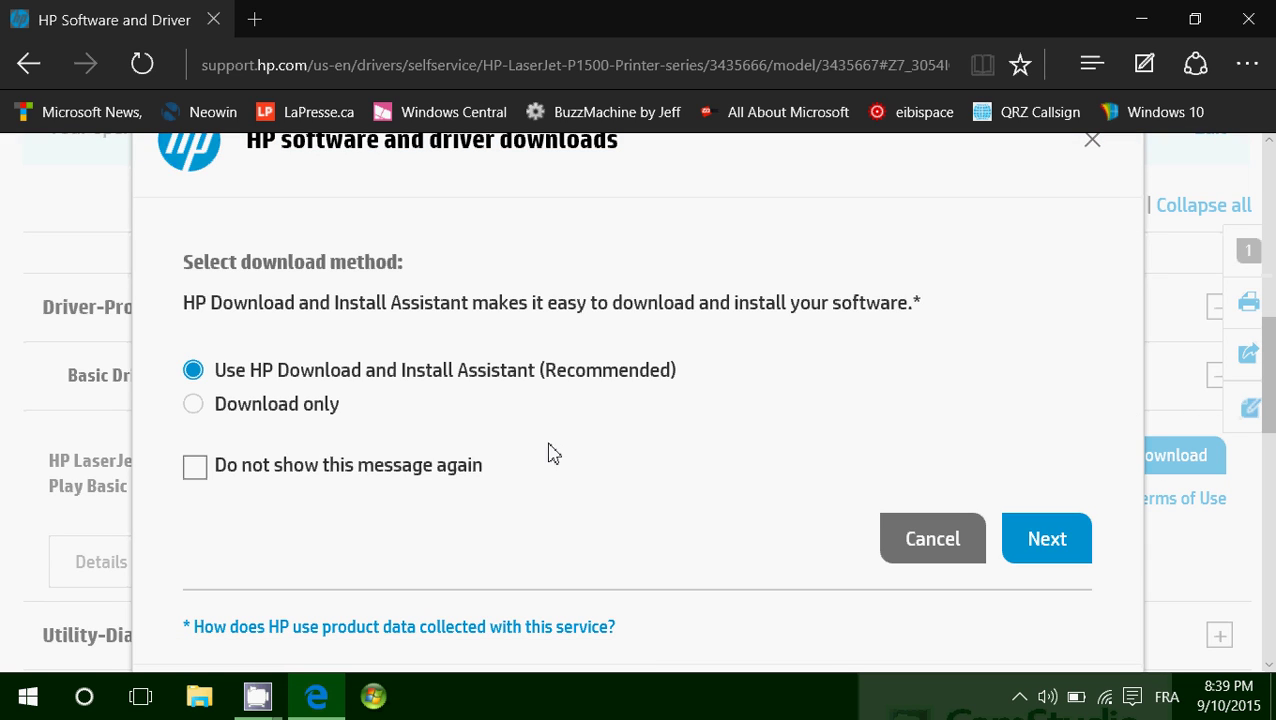
left_click(188, 406)
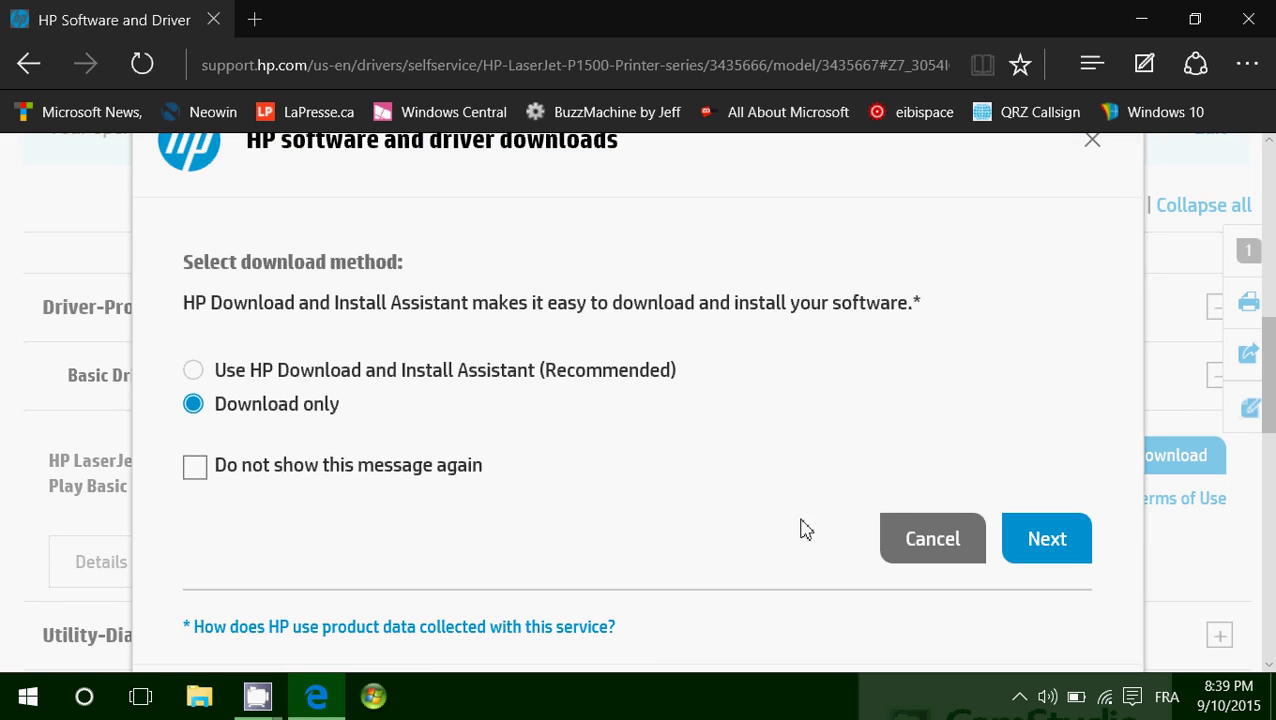
left_click(1054, 542)
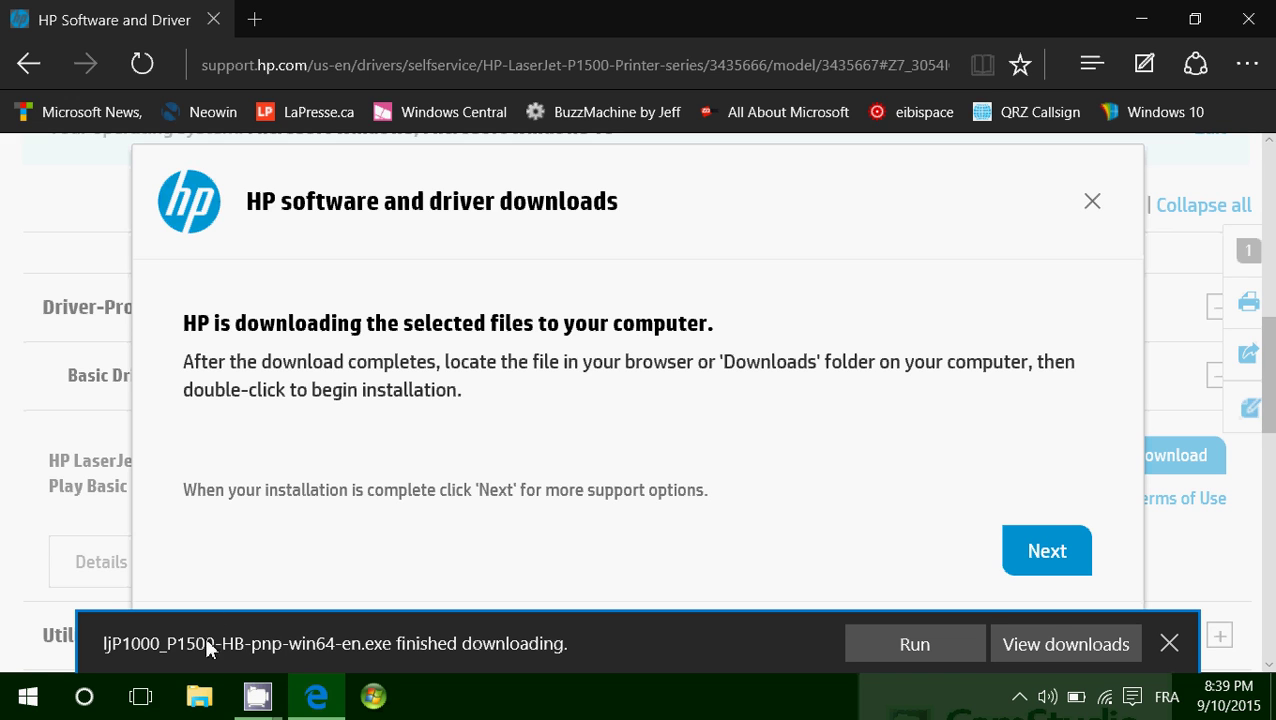
- Look for the Downloads folder in File Explorer and through a Windows search for "download", and close File Explorer
left_click(200, 700)
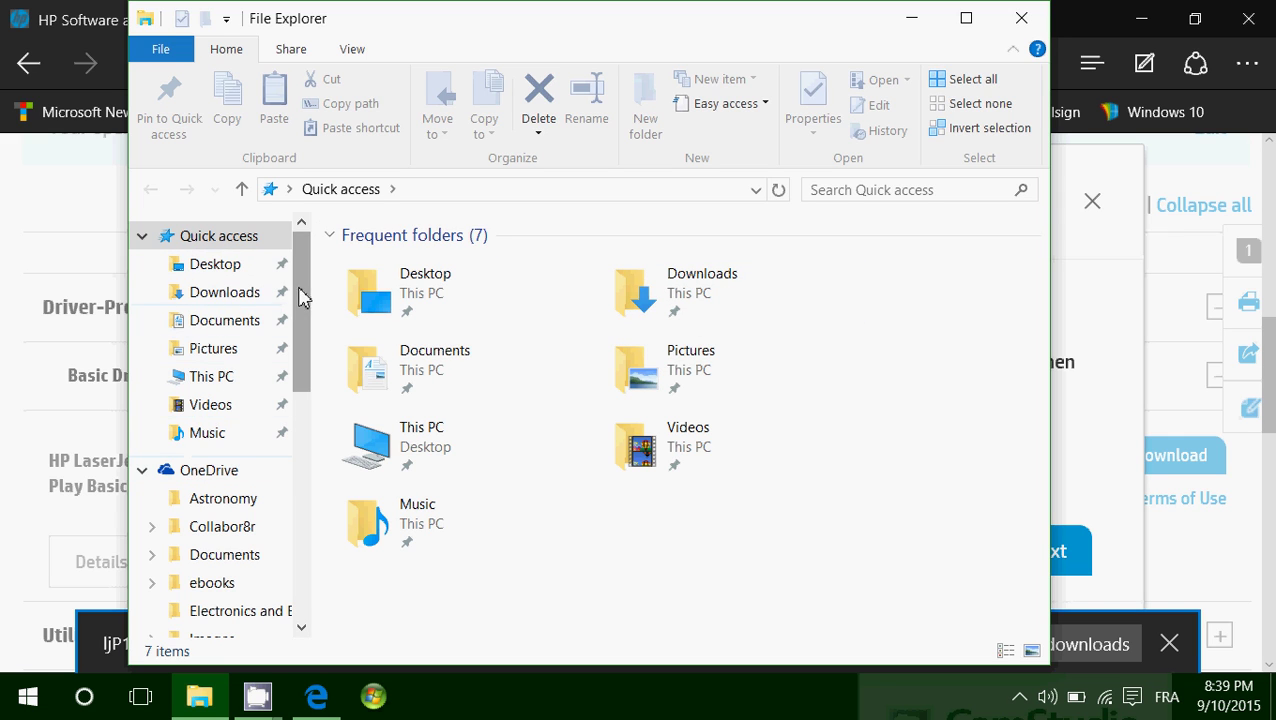
left_click_drag(299, 293, 305, 484)
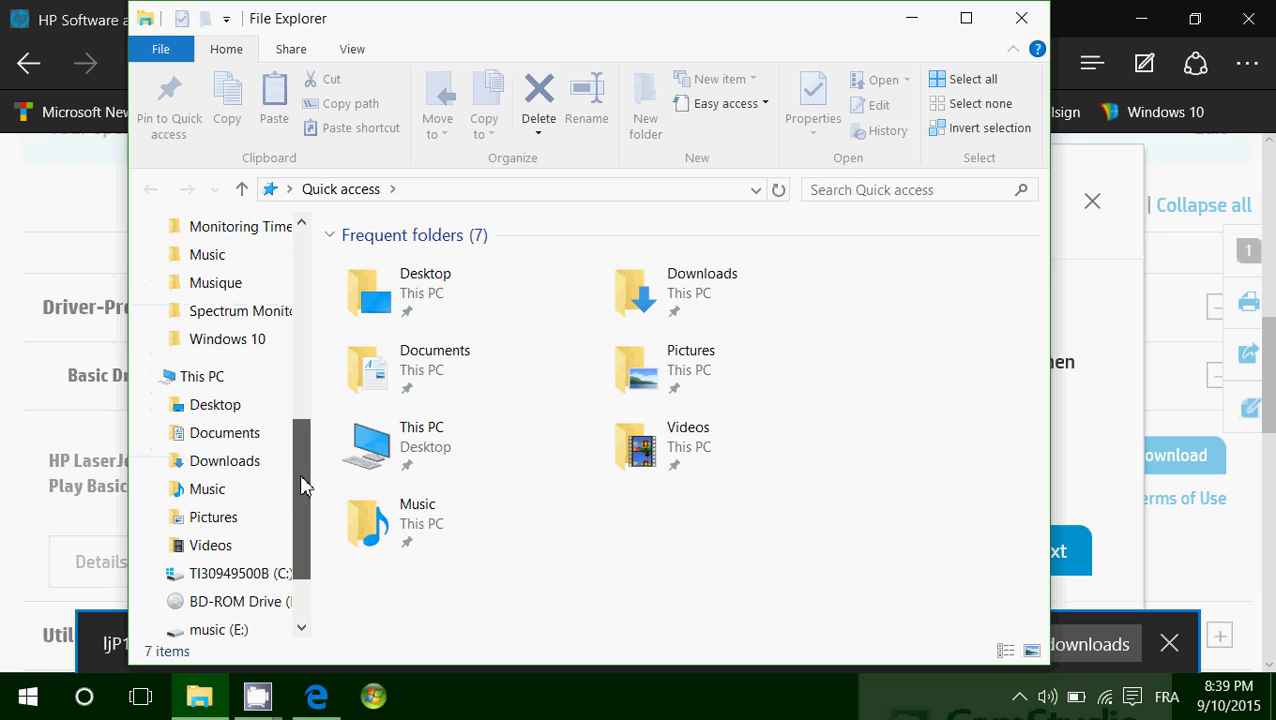
left_click(84, 700)
type("download")
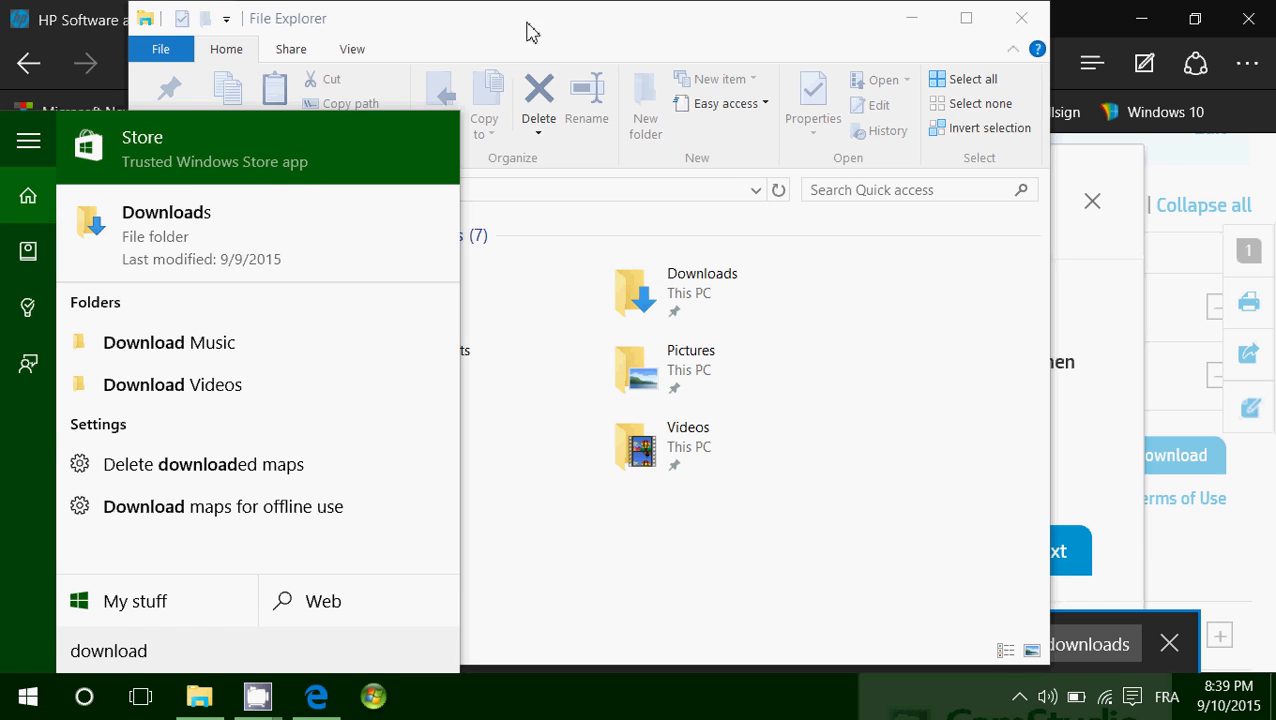
left_click(558, 34)
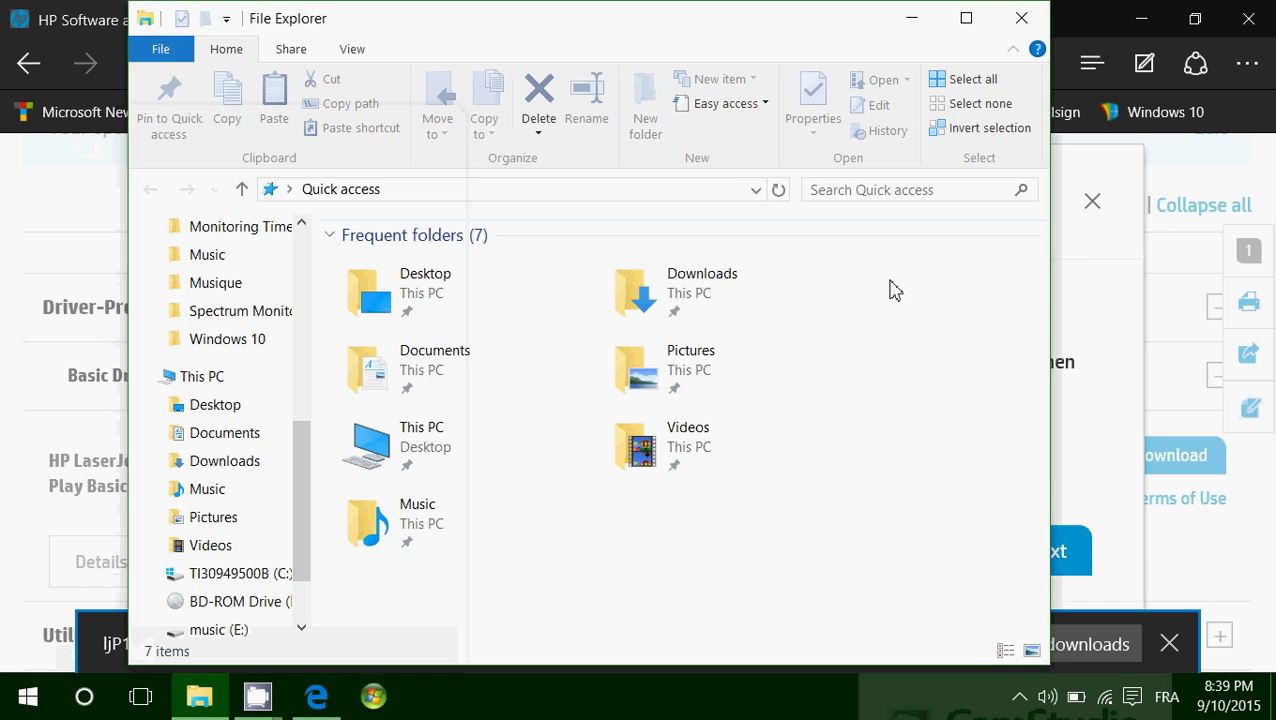
left_click(1021, 18)
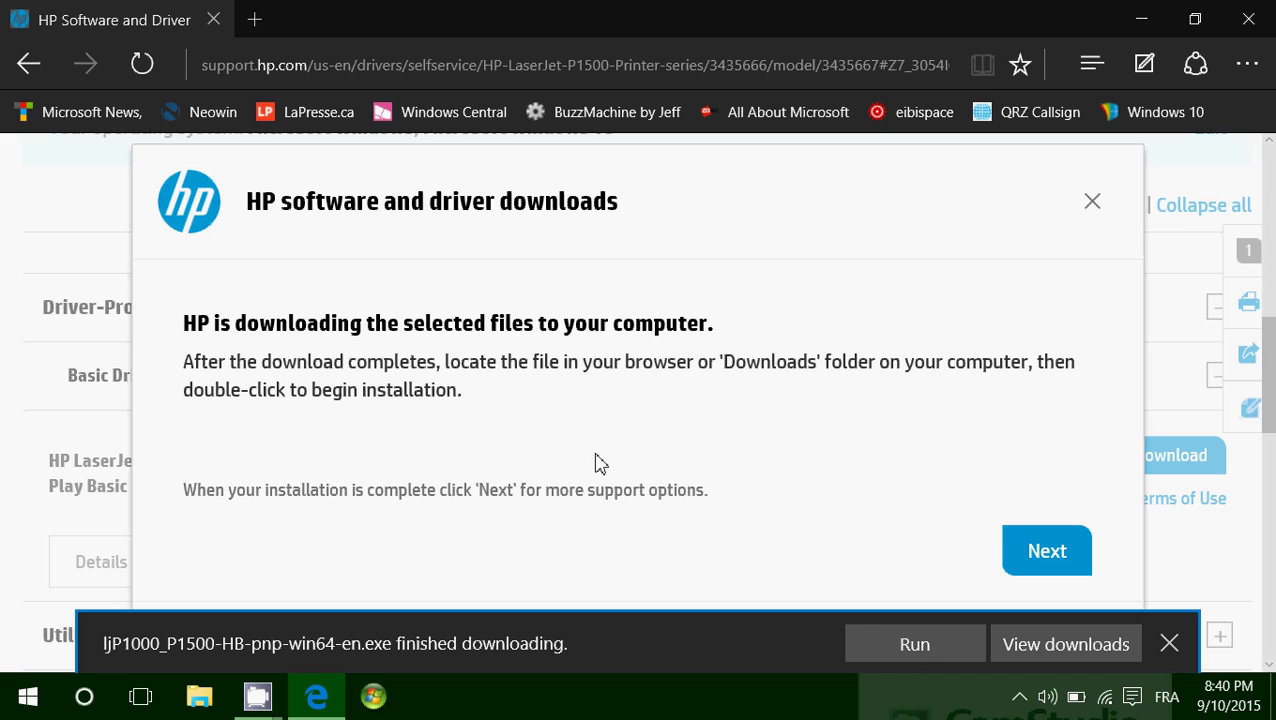
- Search Windows for "printer", view the Devices and Printers control panel, and close it
left_click(84, 697)
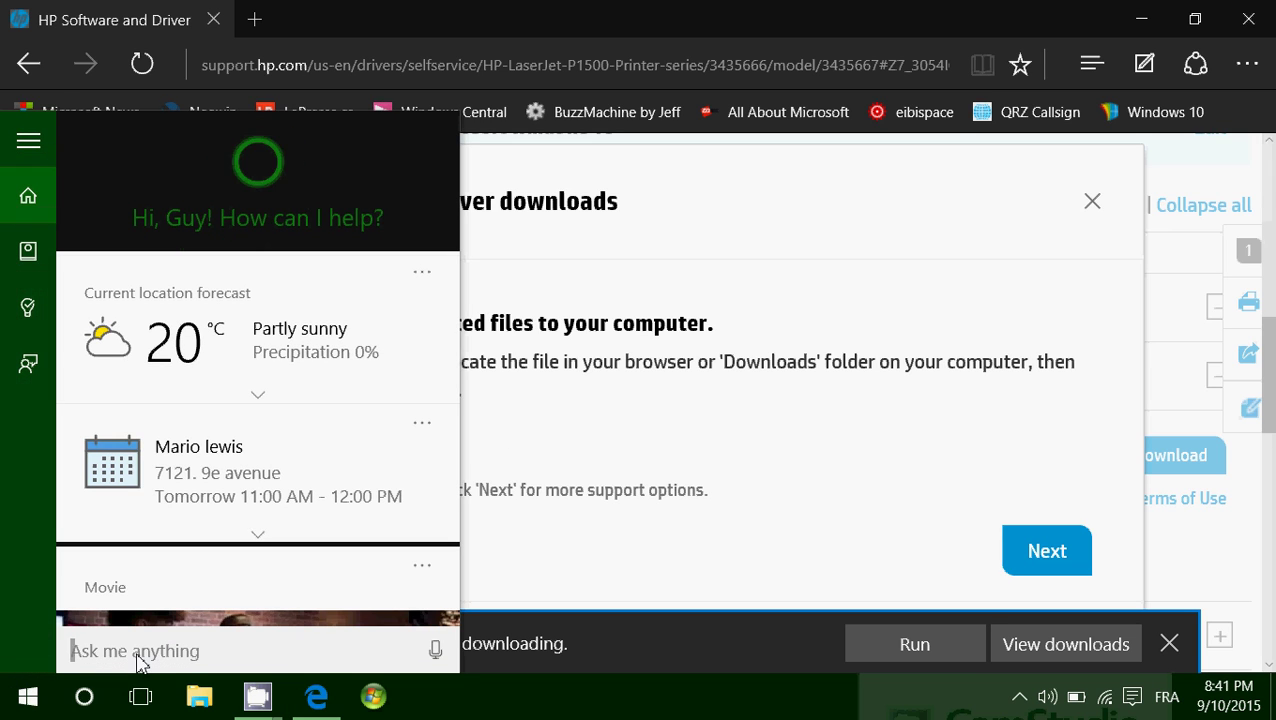
type("printer")
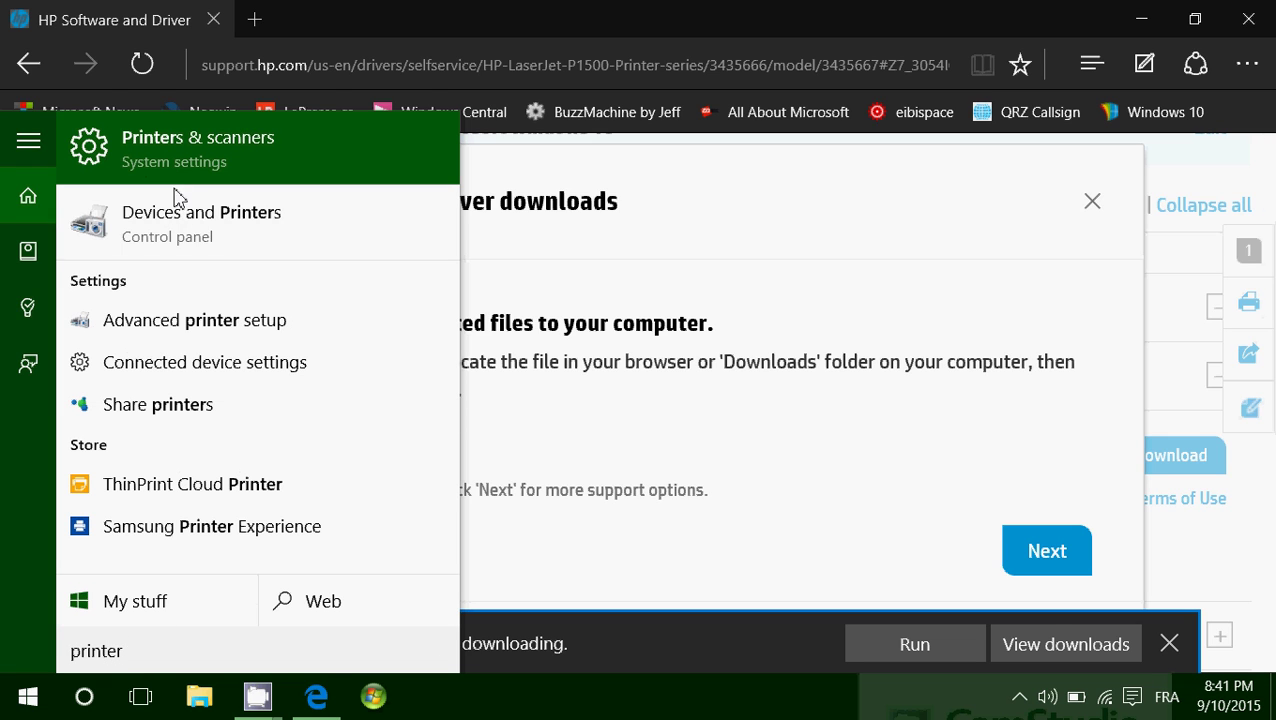
left_click(208, 236)
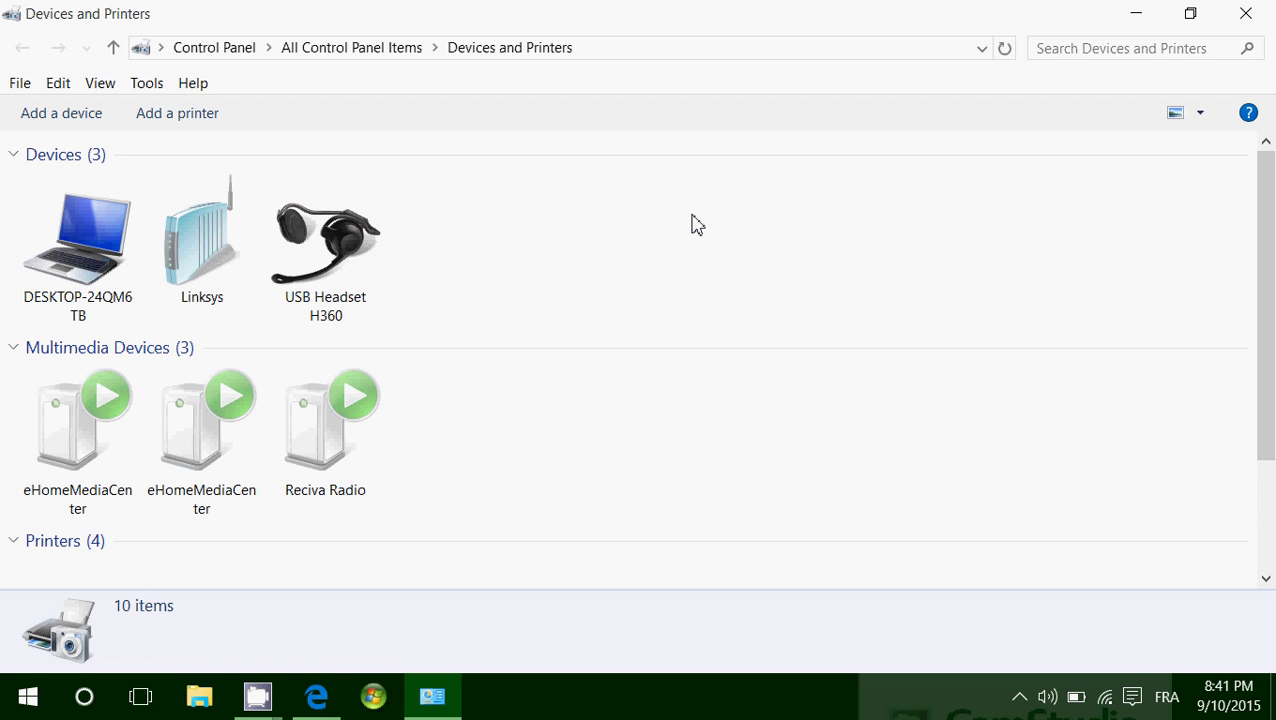
left_click(1246, 13)
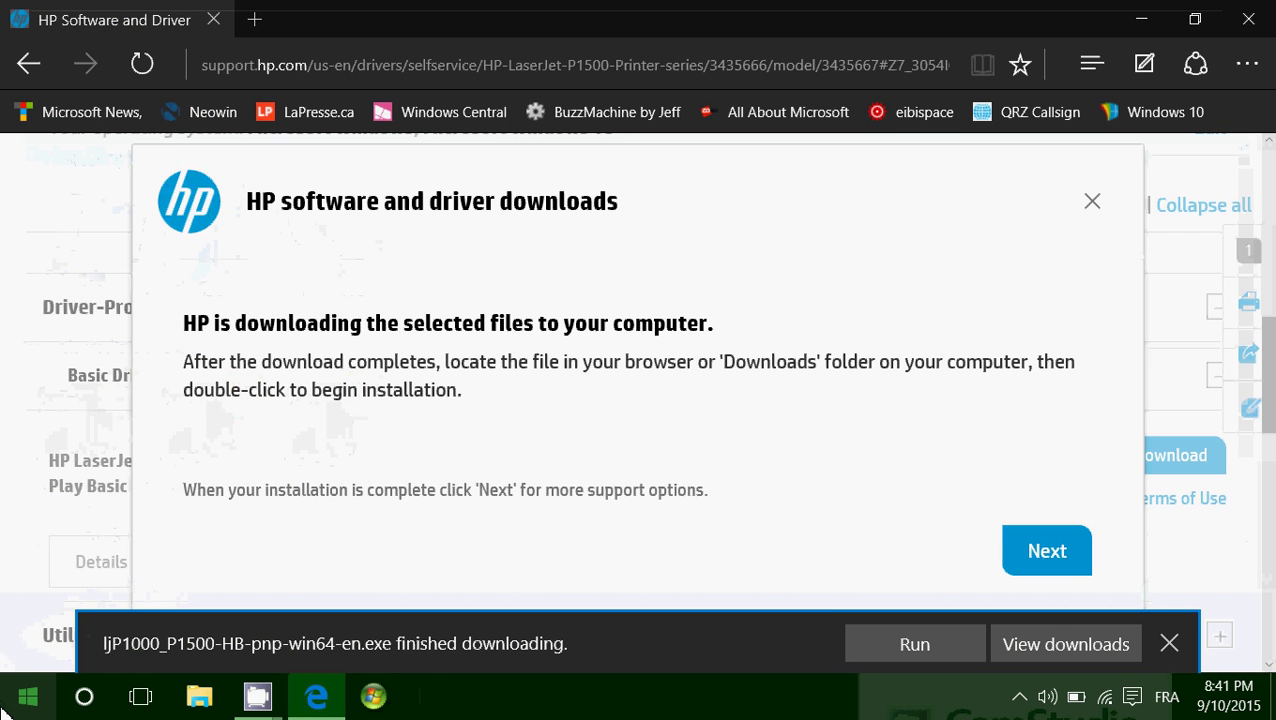
- Search Windows for "printer" again, view the Printers & scanners system settings, and close them
left_click(84, 698)
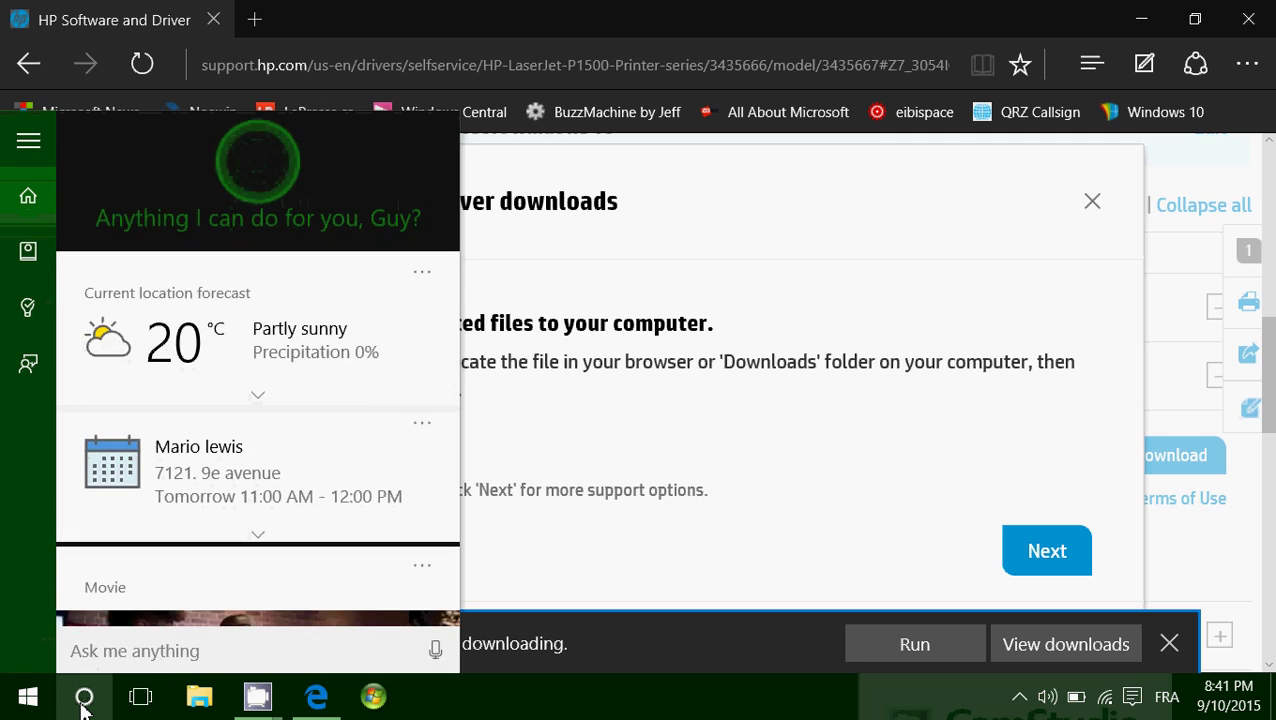
type("printer")
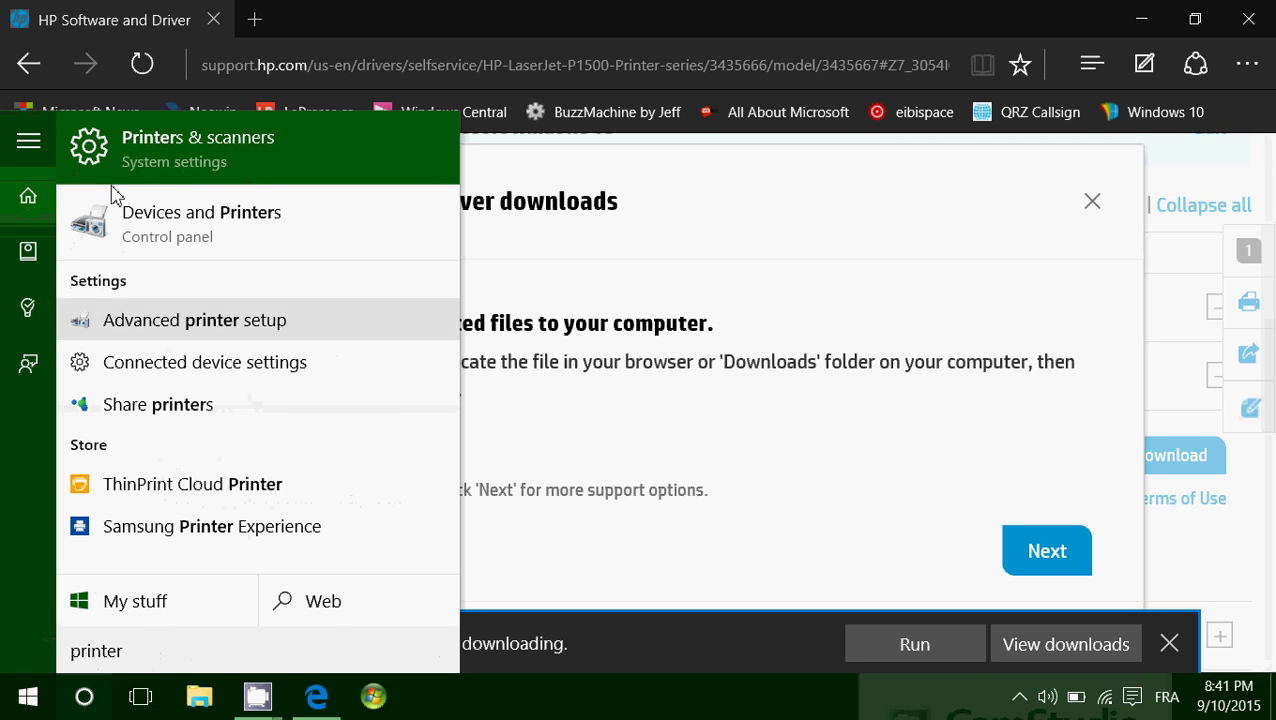
left_click(221, 160)
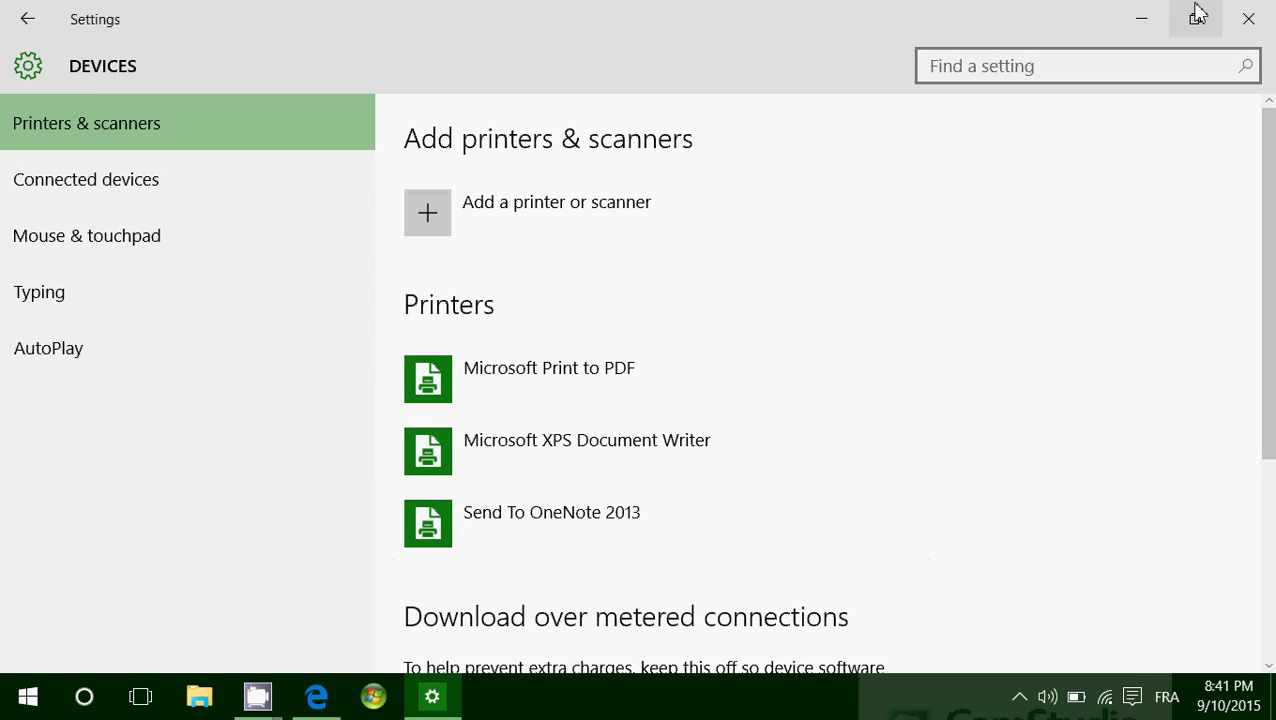
left_click(1249, 18)
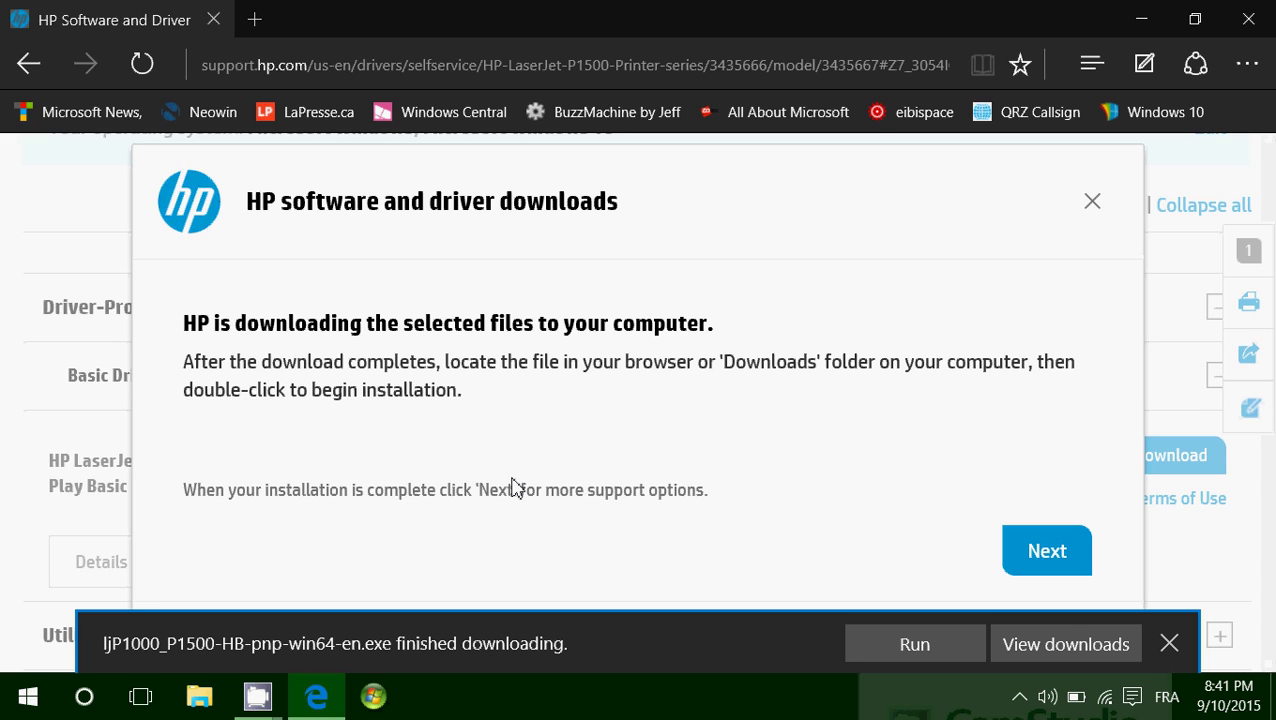
- Replace the current web address with epson.com and load the Epson website
left_click(515, 64)
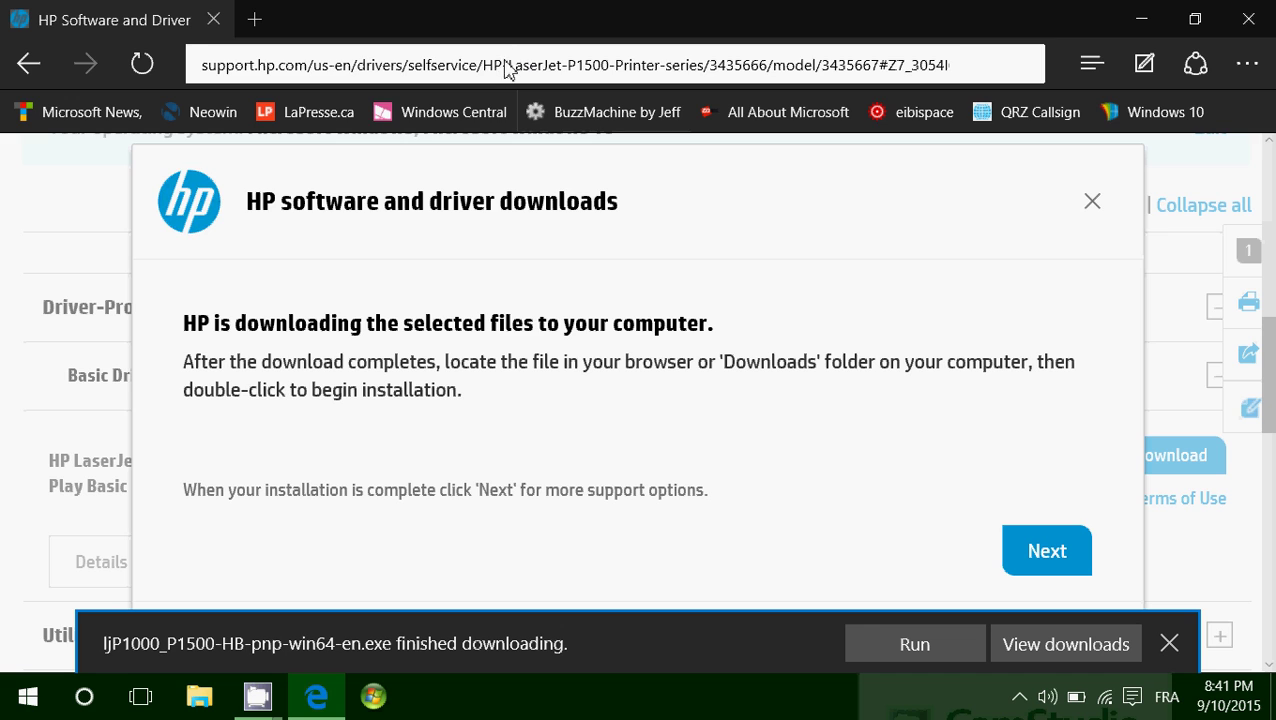
left_click(507, 66)
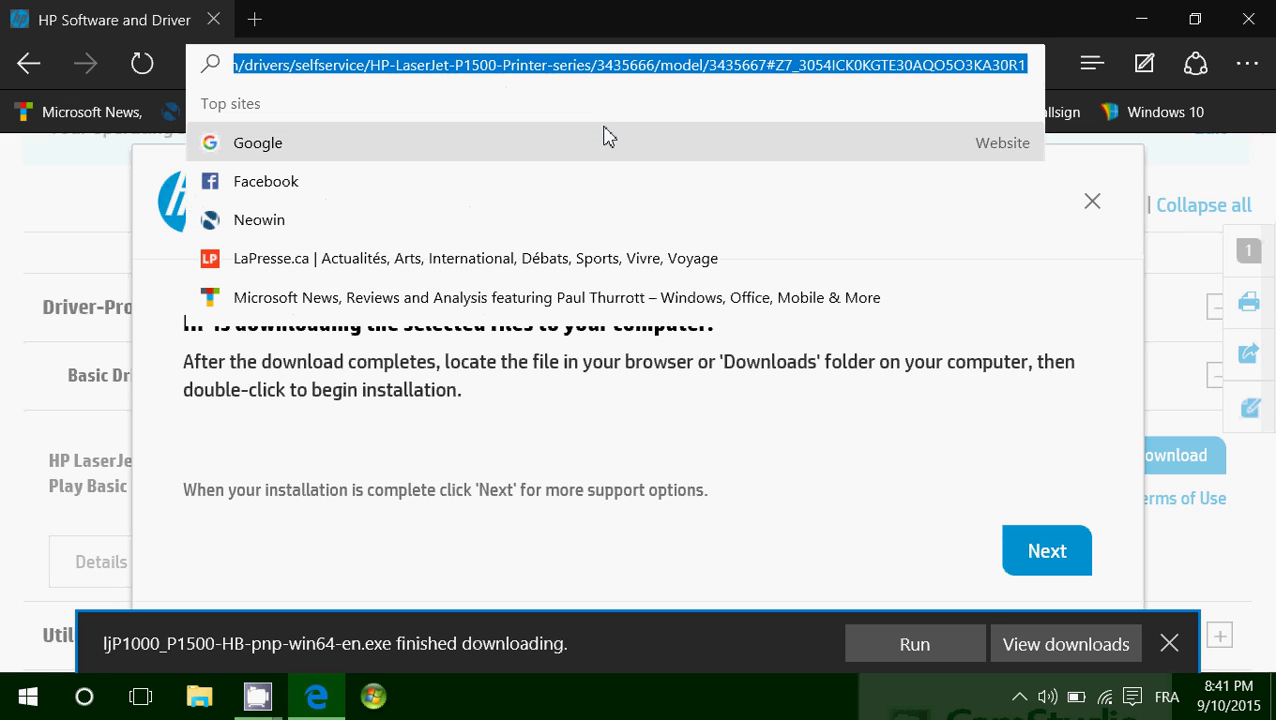
type("epson")
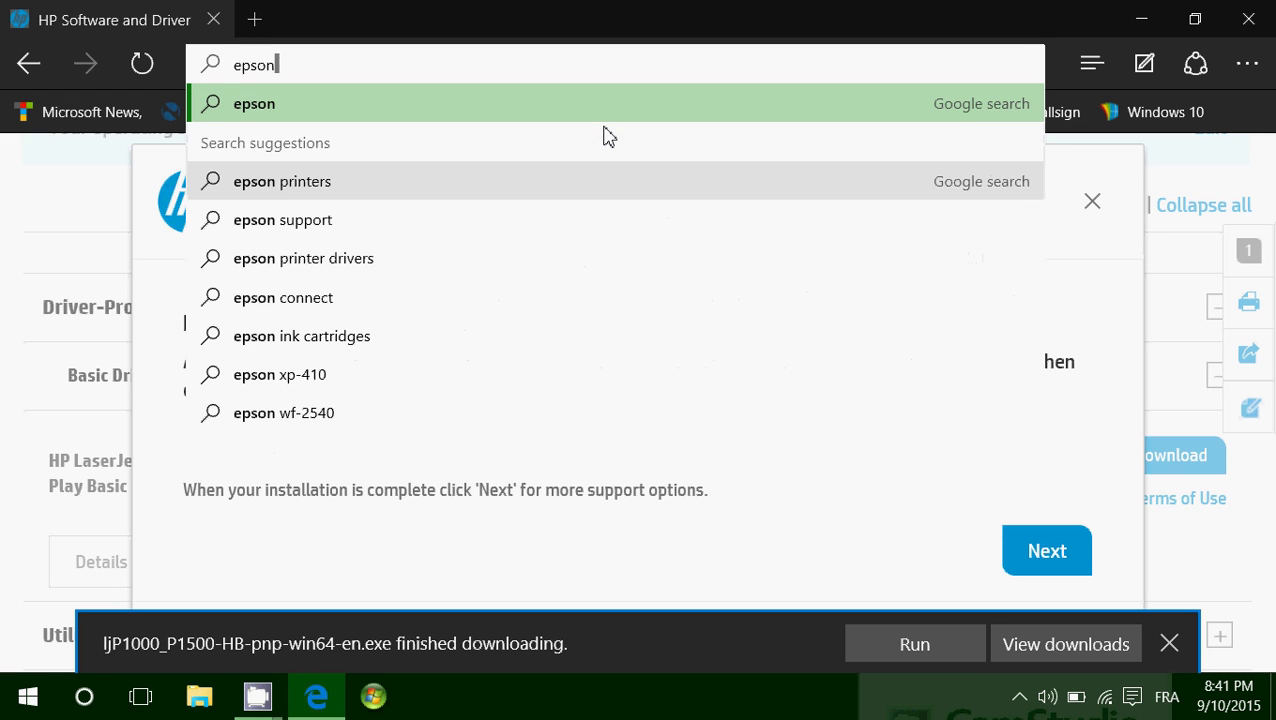
type(".com")
key("Return")
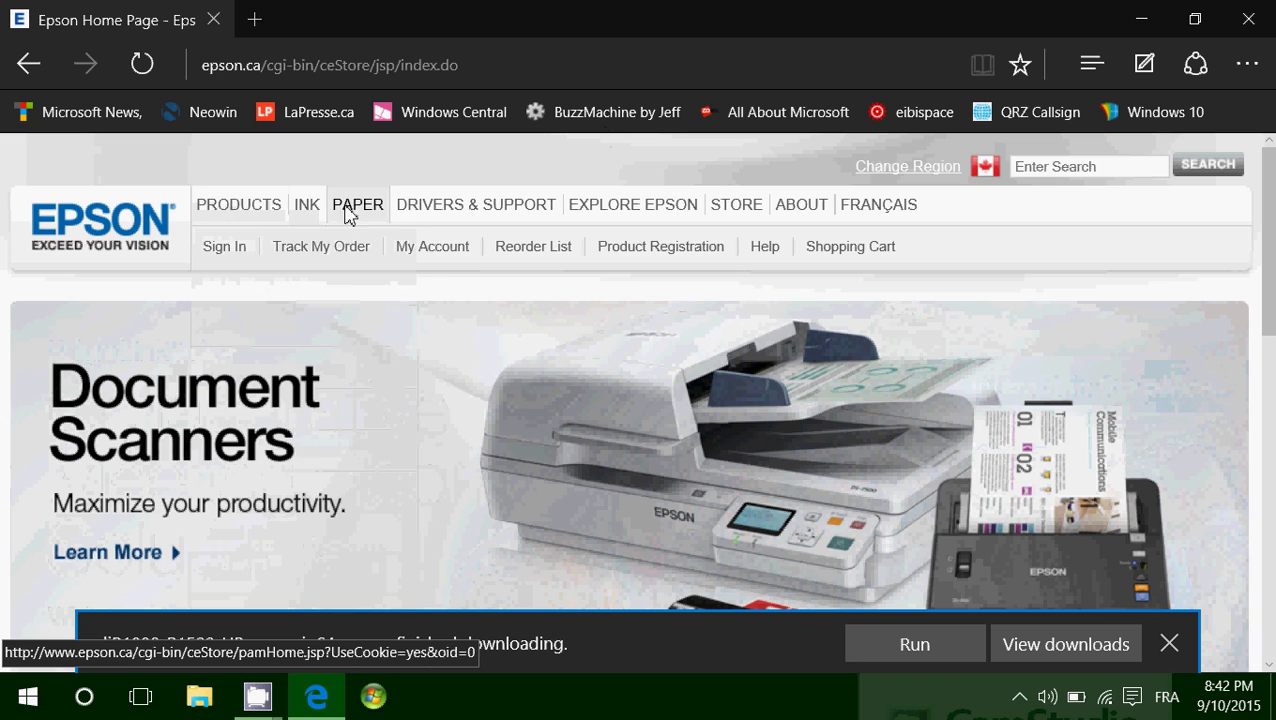
- Go to Epson's driver support for Printers & All-in-Ones and follow the link to the Windows 10 Support Page
mouse_move(421, 215)
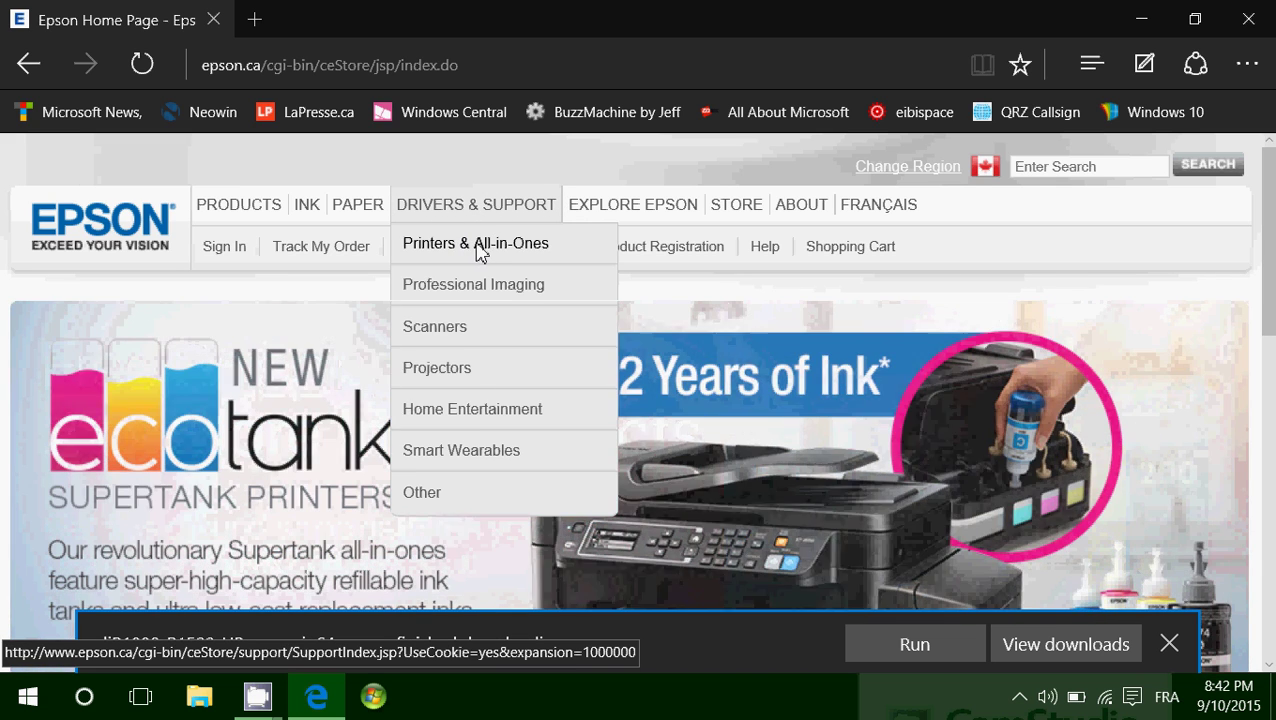
left_click(478, 250)
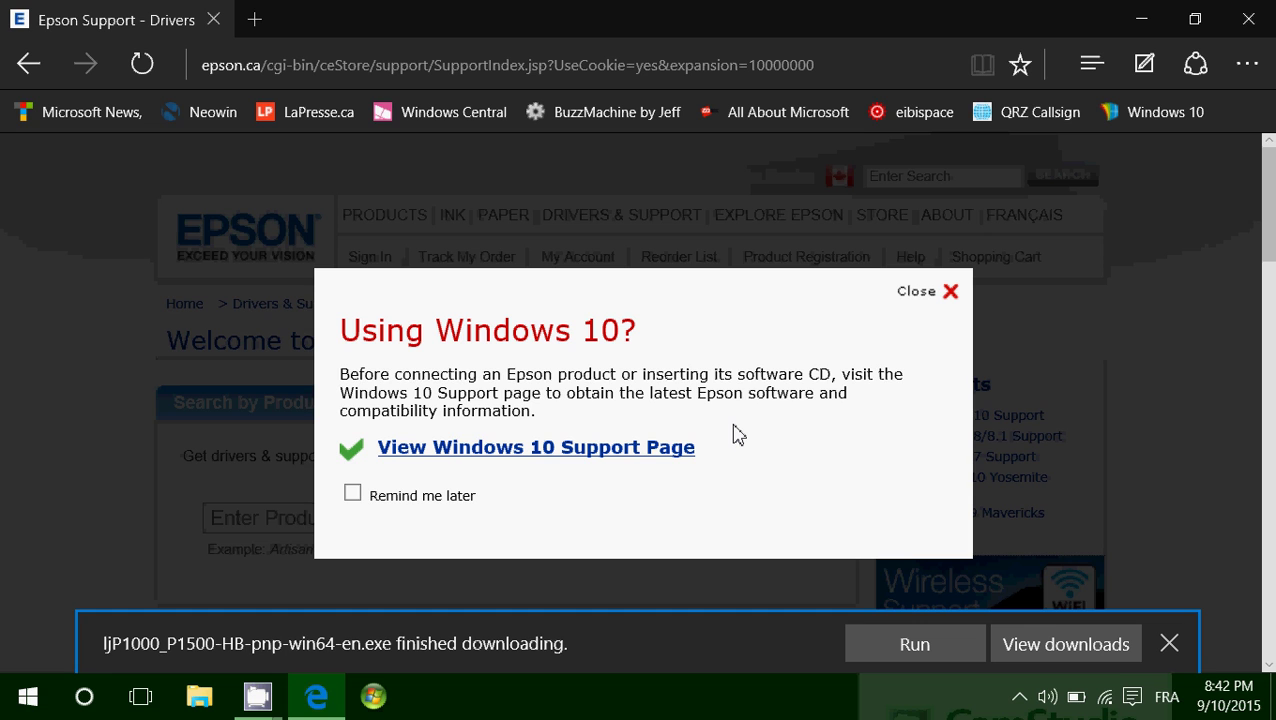
left_click(658, 453)
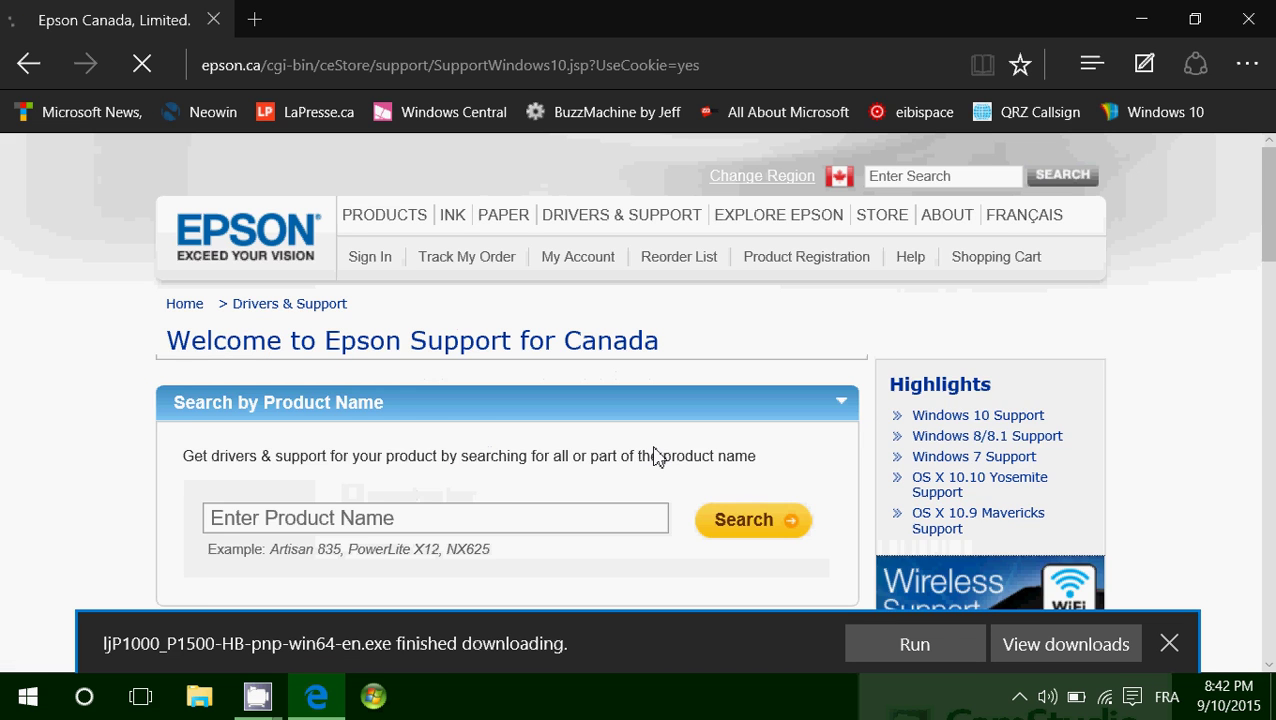
- Select the Epson Stylus Photo R220 as the printer in the product selection stage of the Windows 10 support page
scroll(658, 457, "down", 5)
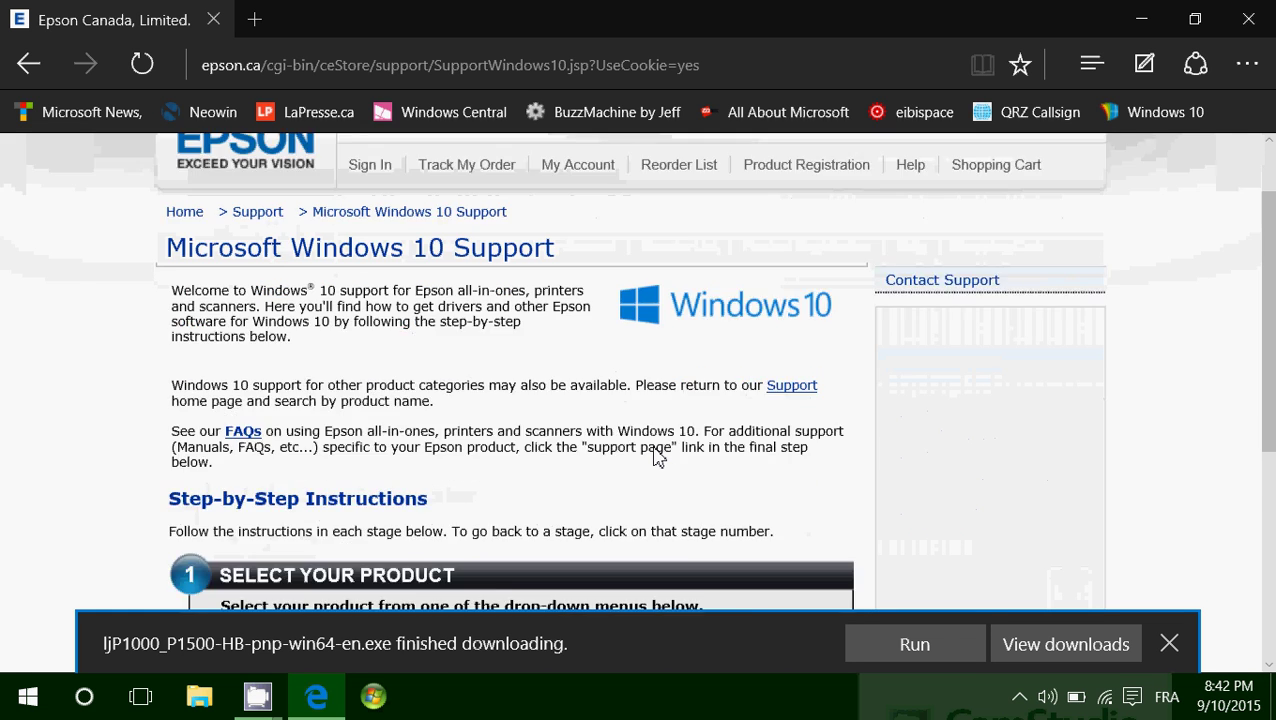
scroll(658, 455, "up", 2)
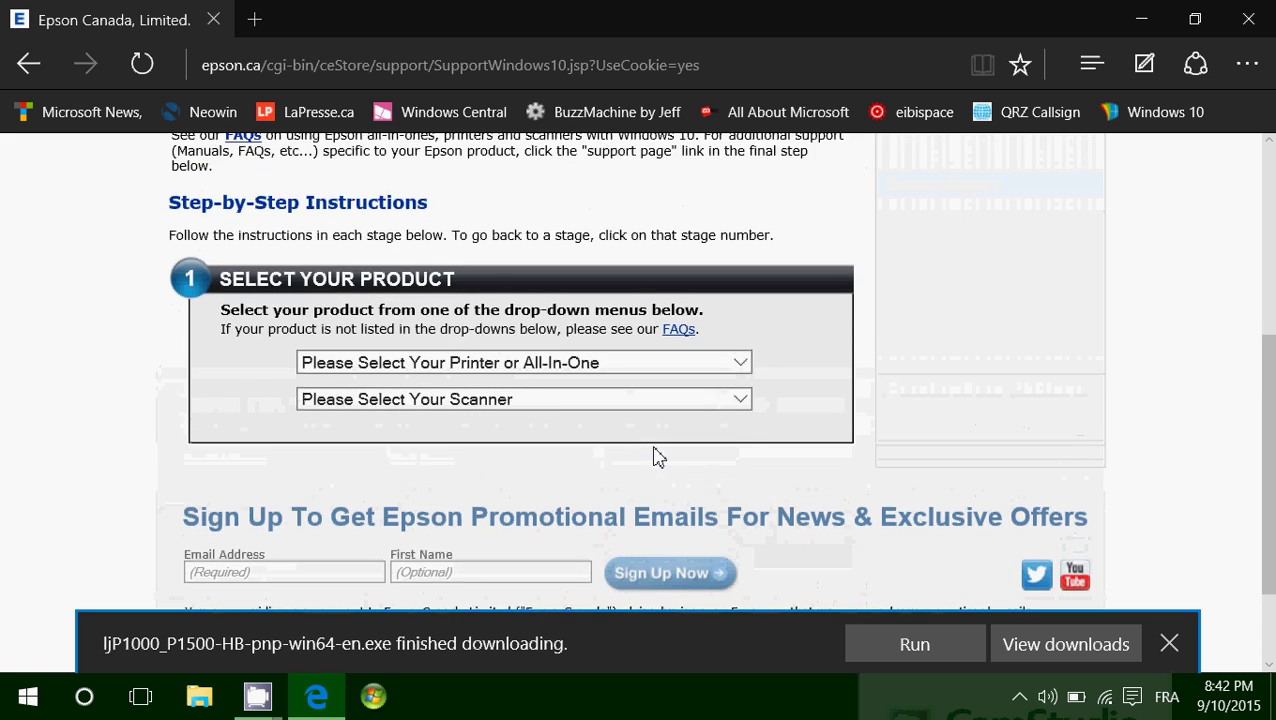
left_click(661, 438)
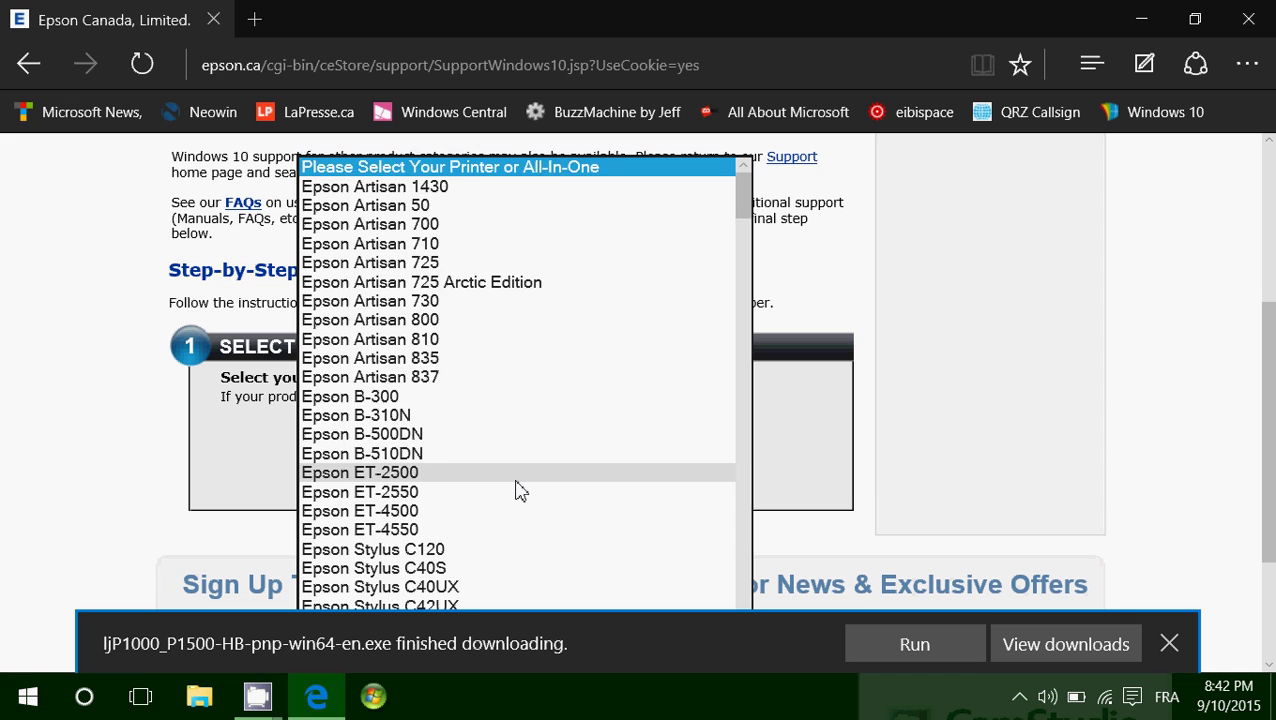
scroll(518, 488, "down", 20)
scroll(518, 488, "down", 20)
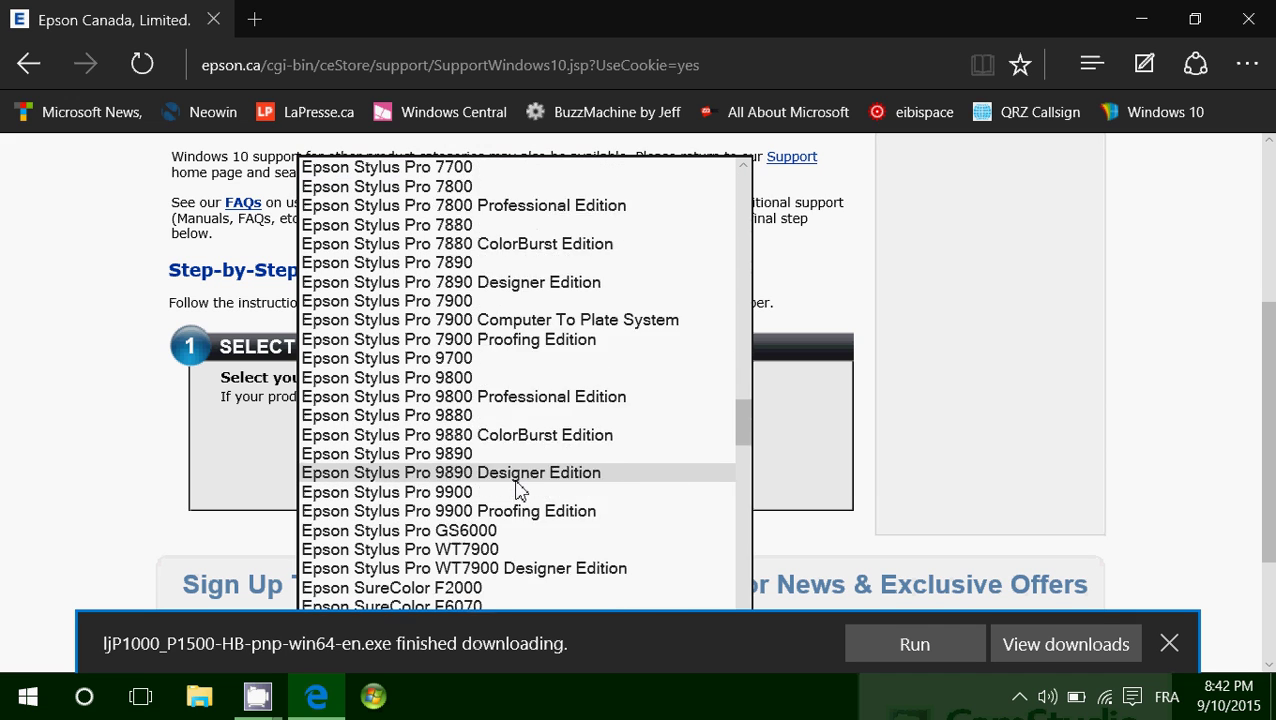
scroll(518, 490, "up", 15)
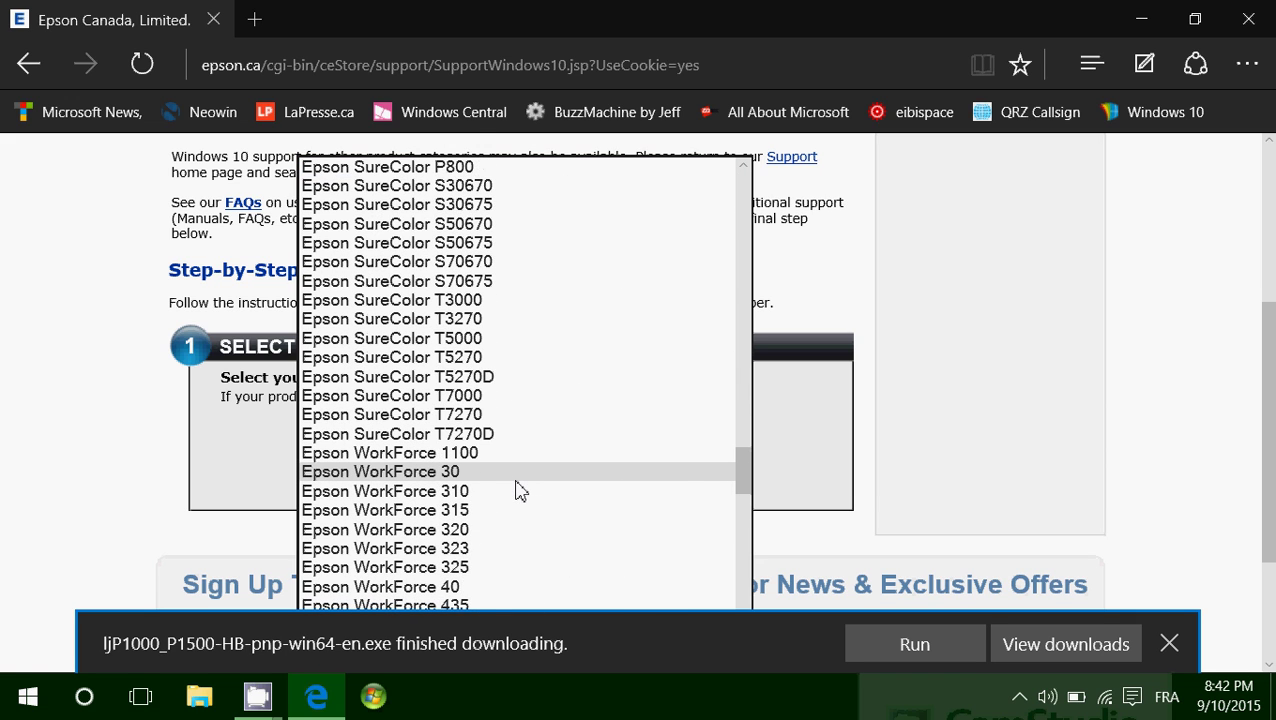
scroll(518, 490, "up", 20)
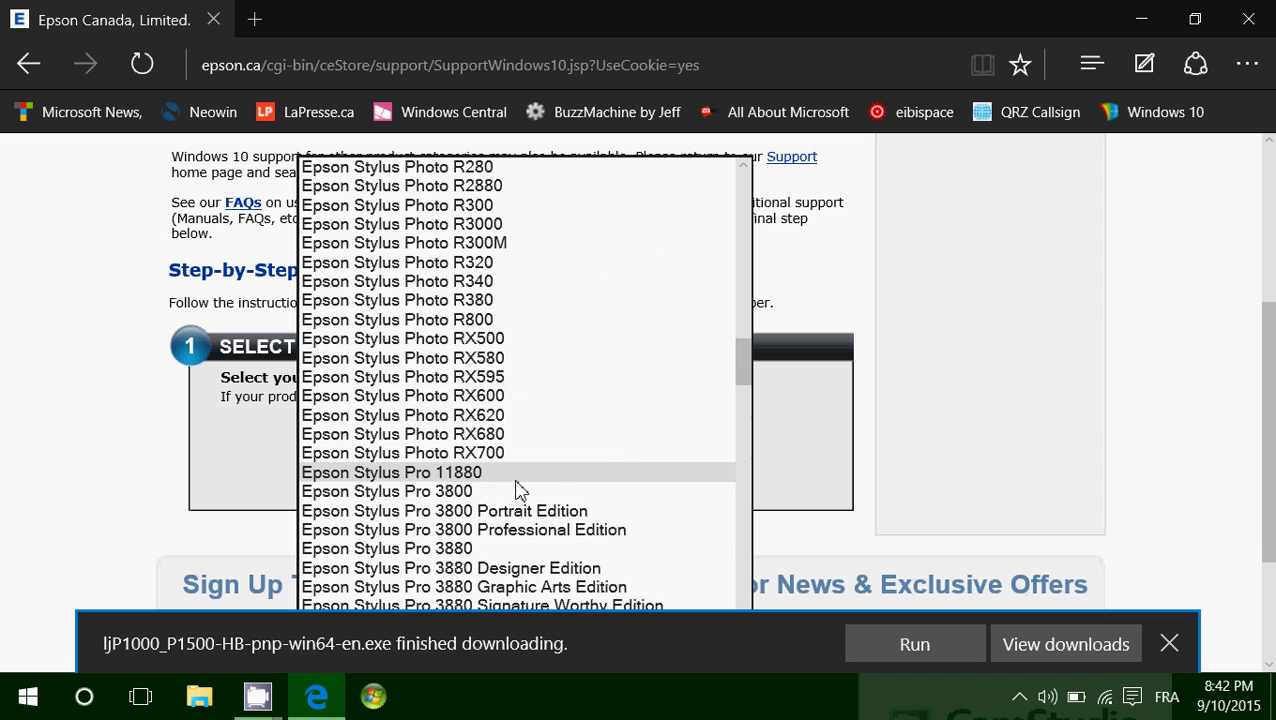
scroll(518, 490, "down", 7)
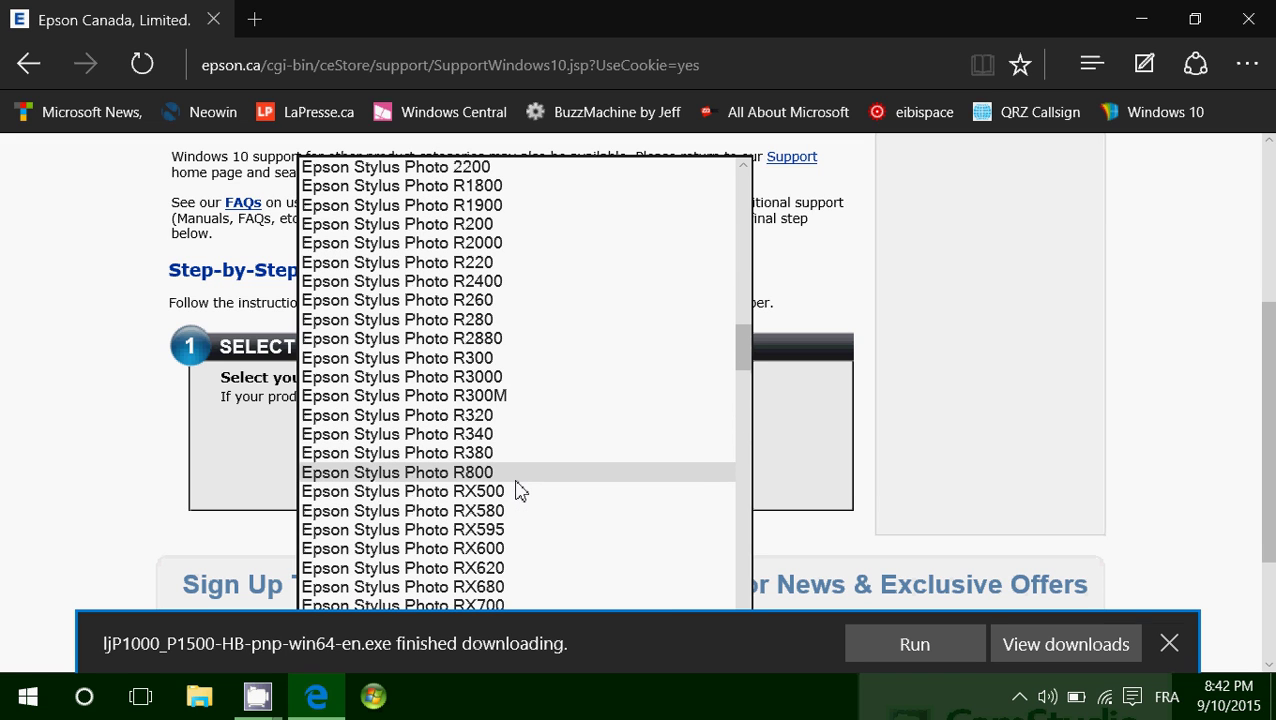
left_click(476, 264)
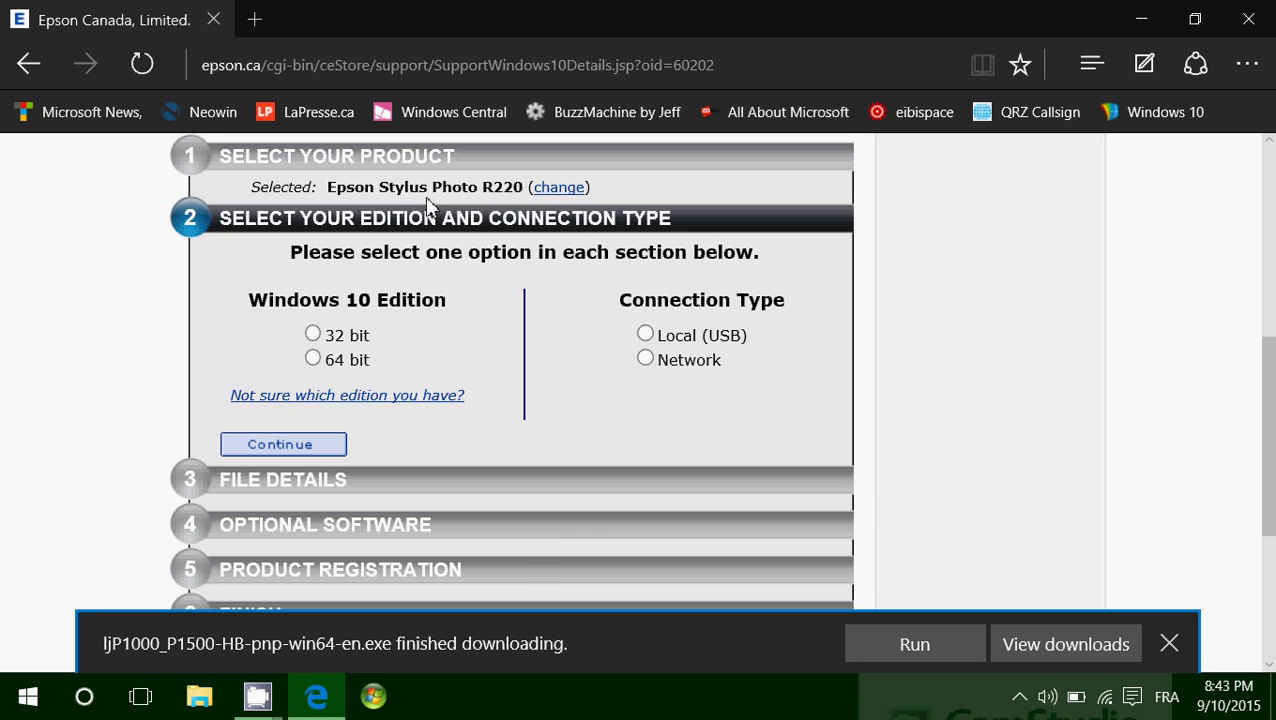
- Choose the 64 bit Windows 10 edition with a Local (USB) connection, and accept the licence terms to download the Drivers and Utilities Combo Package
left_click(313, 359)
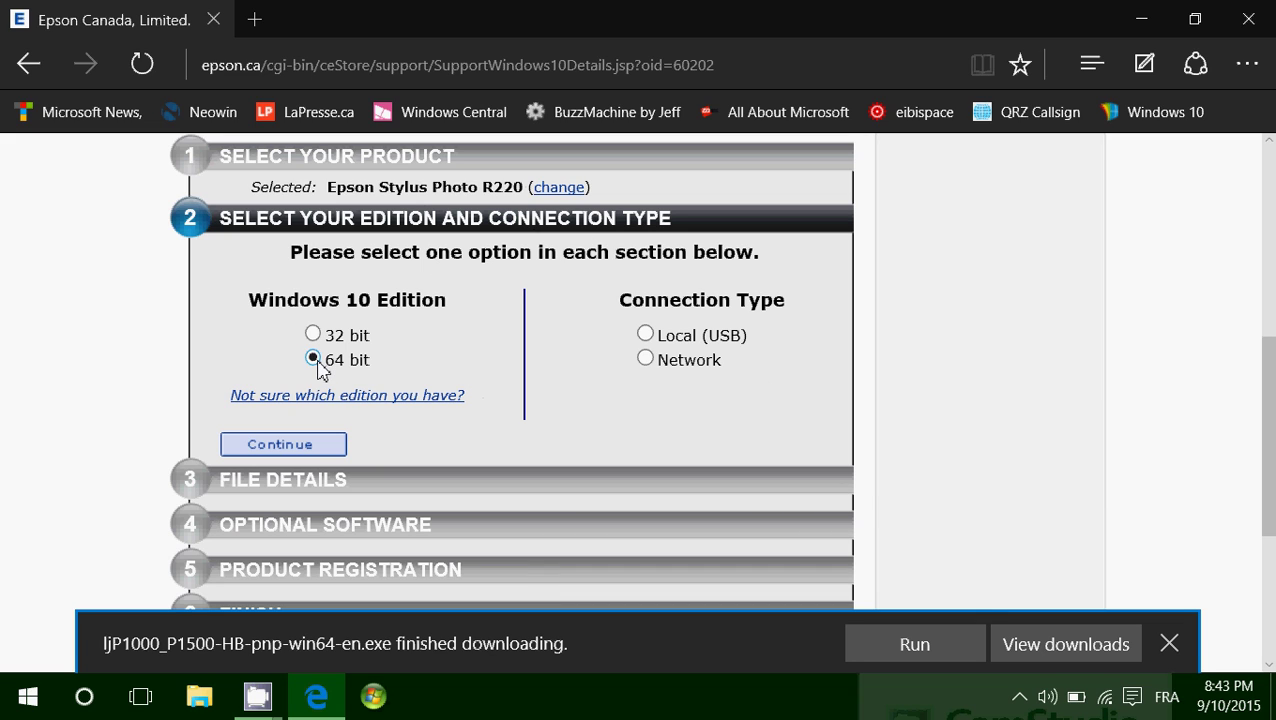
left_click(645, 335)
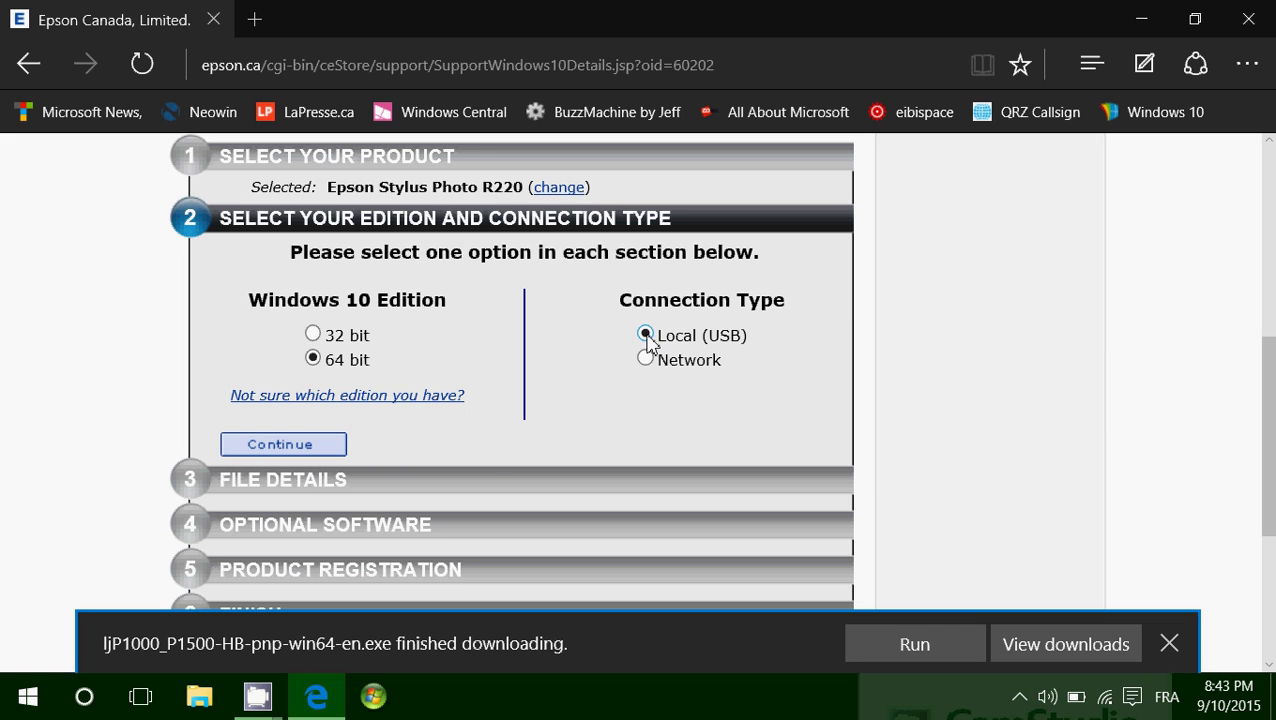
left_click(315, 452)
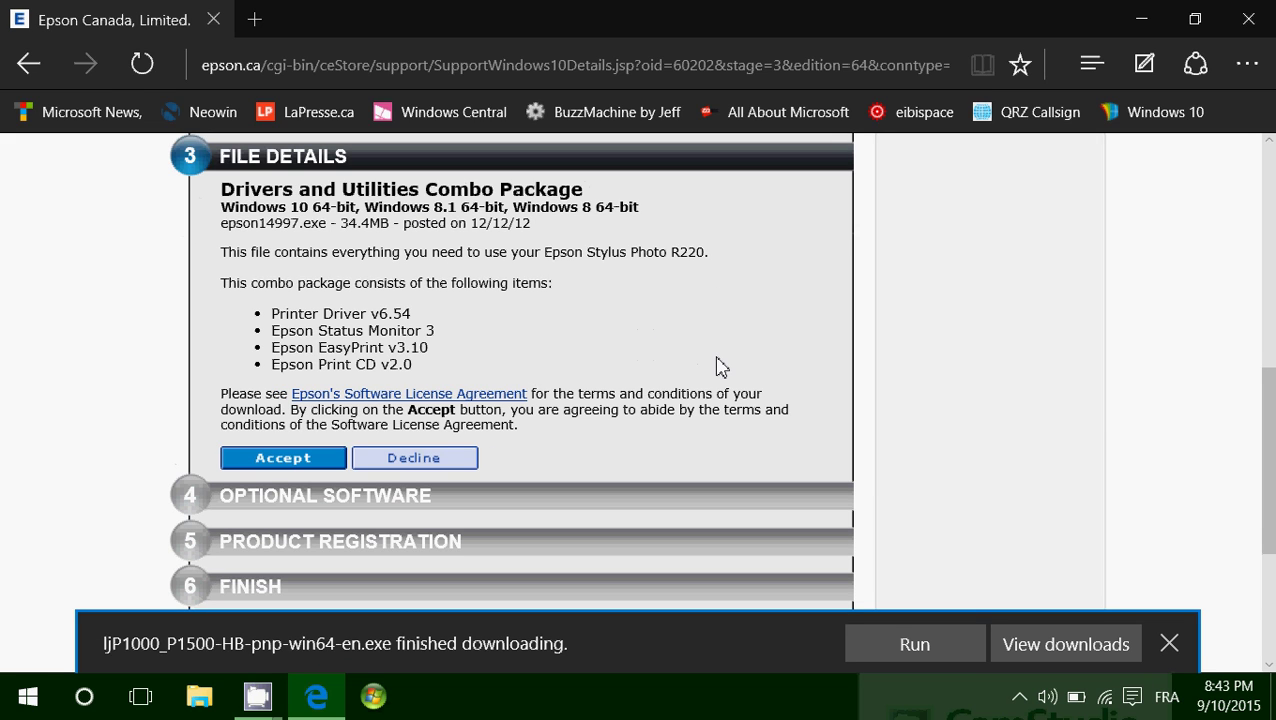
left_click(291, 463)
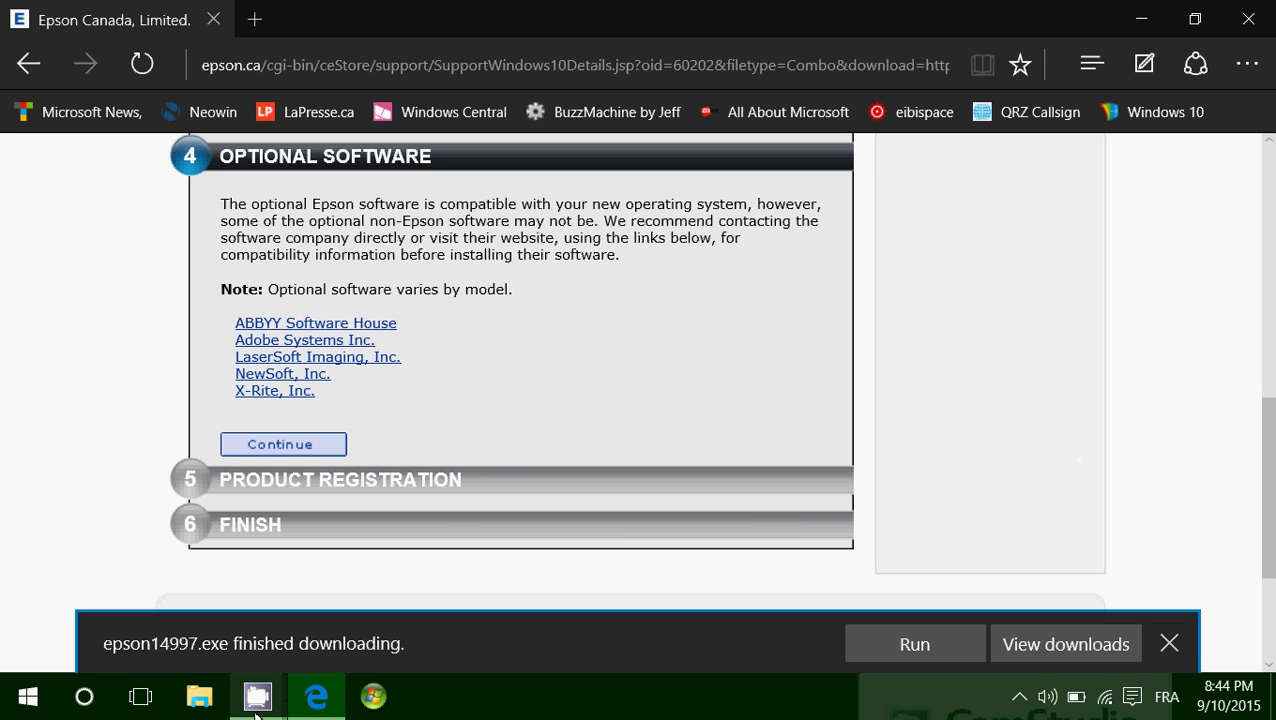
mouse_move(258, 696)
left_click(157, 584)
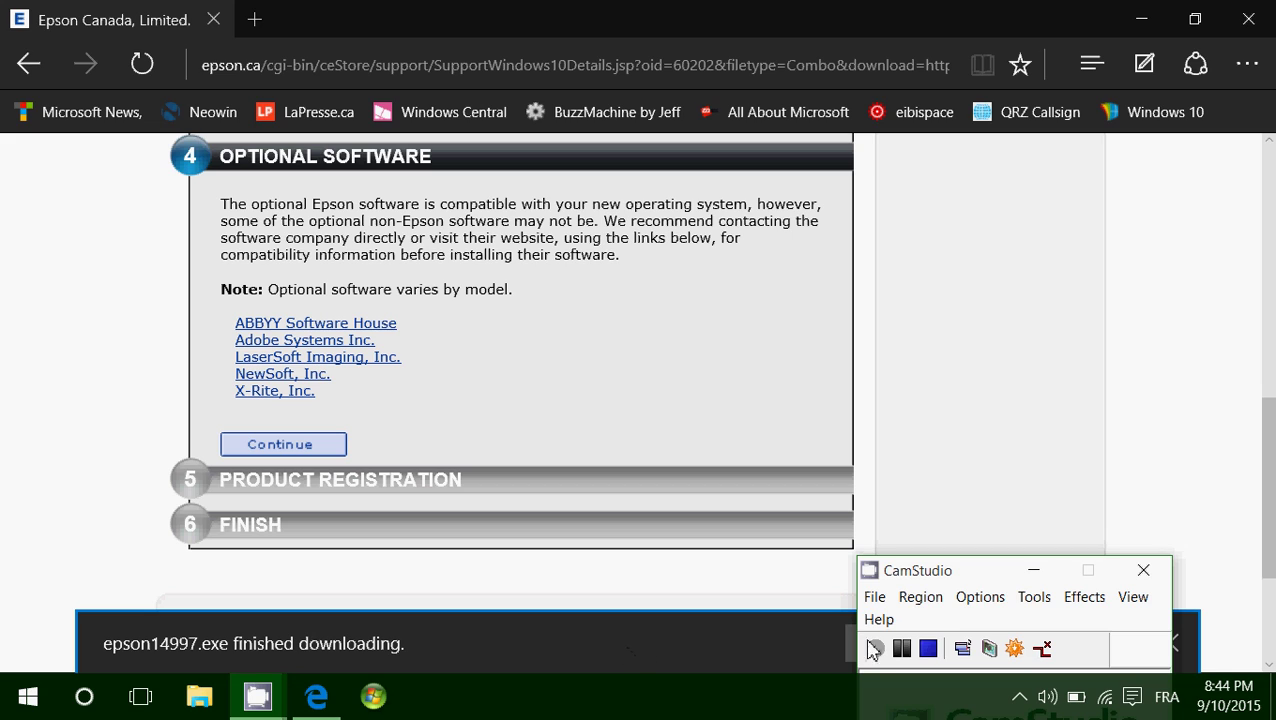